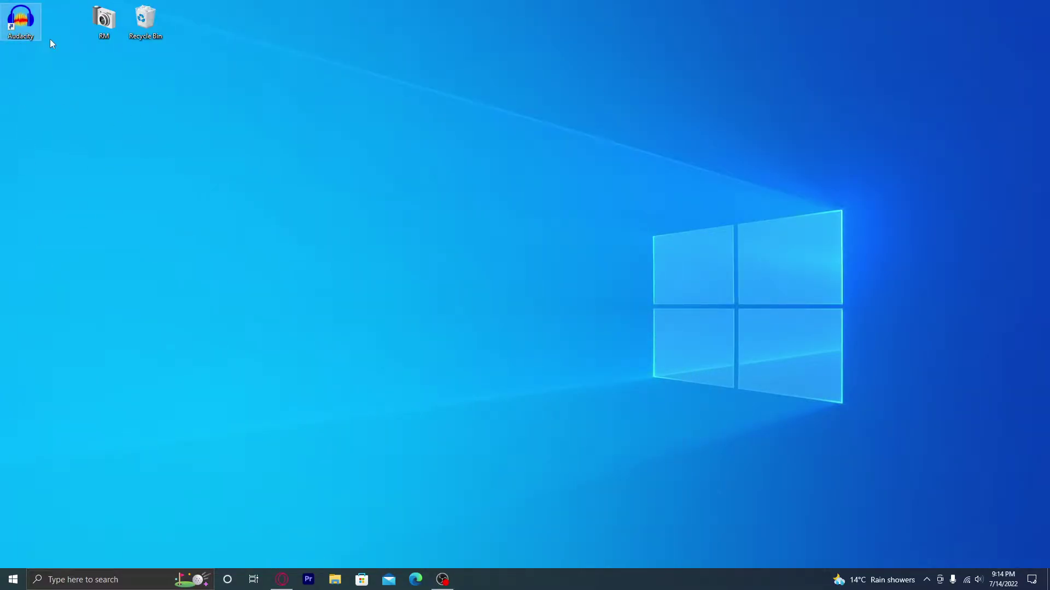
Step: Reposition the Audacity desktop shortcut to a new spot in the middle of the desktop
{"action": "left_click_drag", "start_coordinate": [341, 226], "coordinate": [343, 229]}
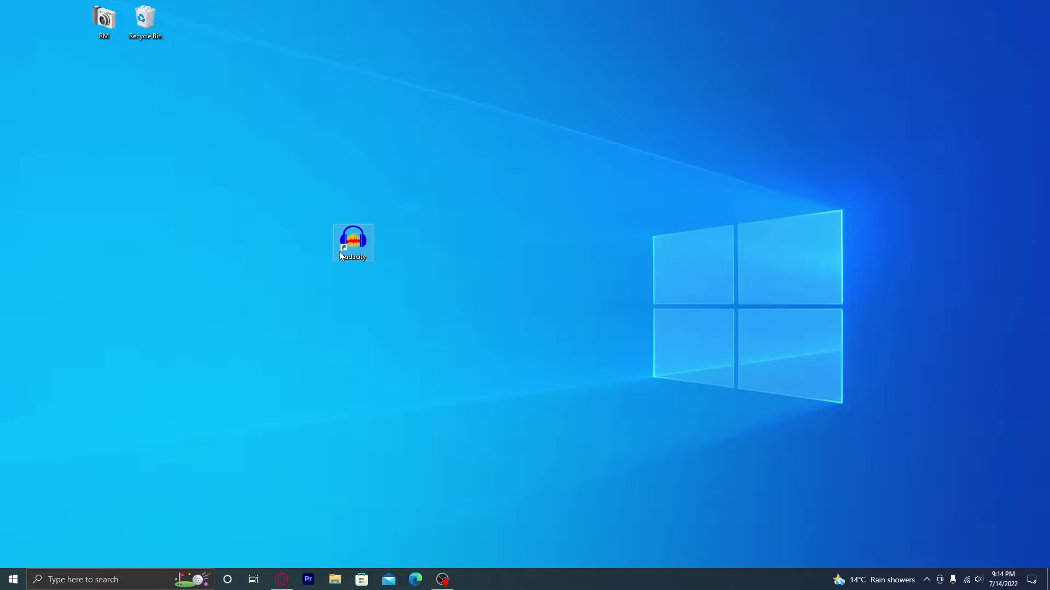
{"action": "left_click_drag", "start_coordinate": [430, 289], "coordinate": [275, 182]}
{"action": "left_click_drag", "start_coordinate": [275, 182], "coordinate": [470, 322]}
{"action": "left_click_drag", "start_coordinate": [351, 251], "coordinate": [193, 164]}
{"action": "left_click_drag", "start_coordinate": [293, 191], "coordinate": [452, 300]}
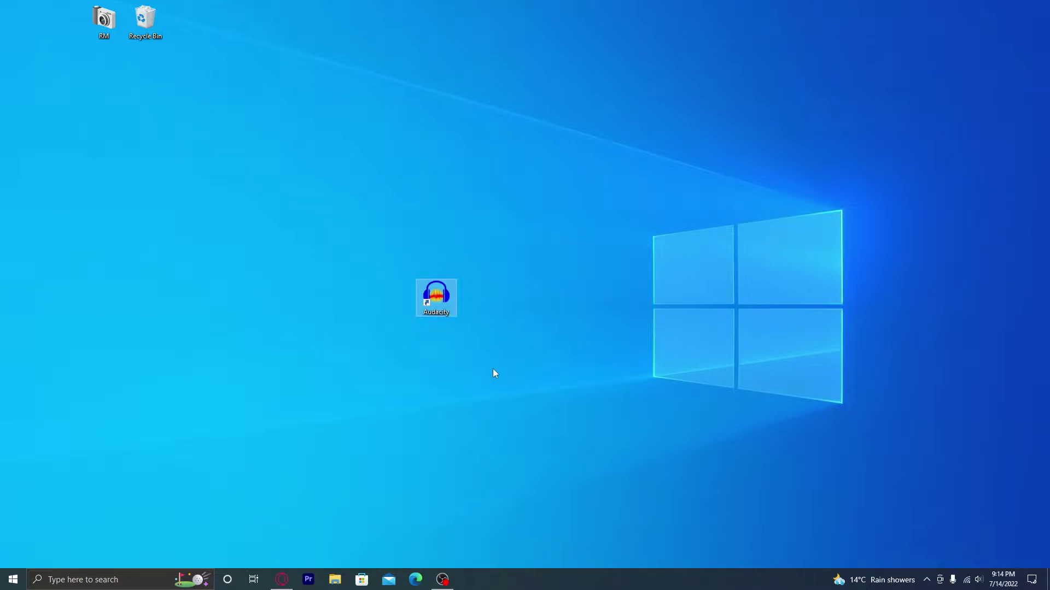
{"action": "left_click_drag", "start_coordinate": [563, 360], "coordinate": [405, 271]}
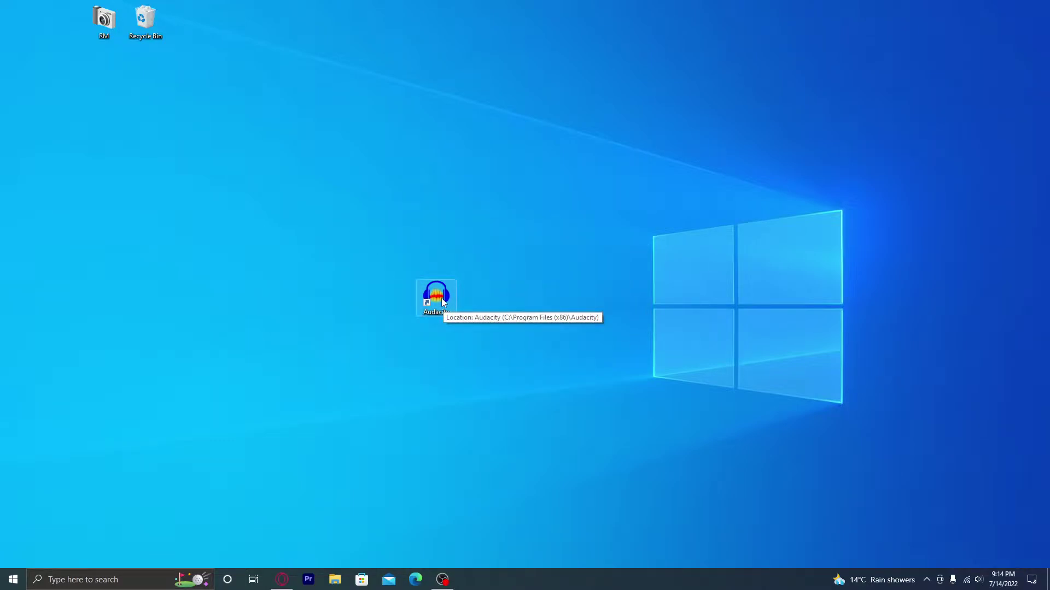
{"action": "left_click", "coordinate": [446, 322]}
{"action": "left_click_drag", "start_coordinate": [505, 348], "coordinate": [371, 269]}
{"action": "left_click_drag", "start_coordinate": [515, 256], "coordinate": [358, 369]}
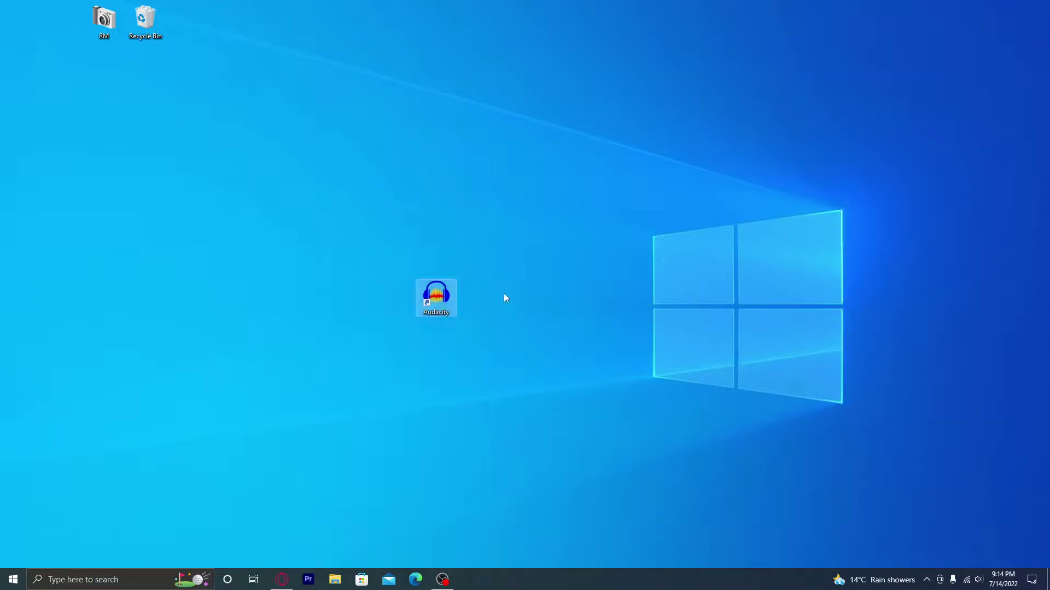
Step: Launch Audacity from its desktop shortcut and dismiss the Welcome to Audacity message
{"action": "double_click", "coordinate": [441, 293]}
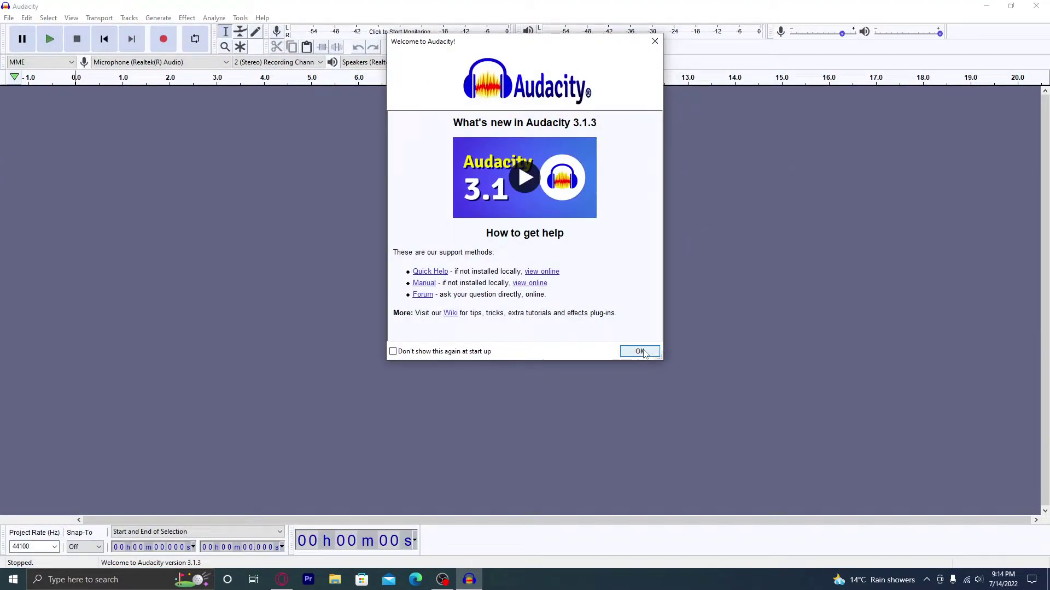
{"action": "left_click", "coordinate": [640, 351]}
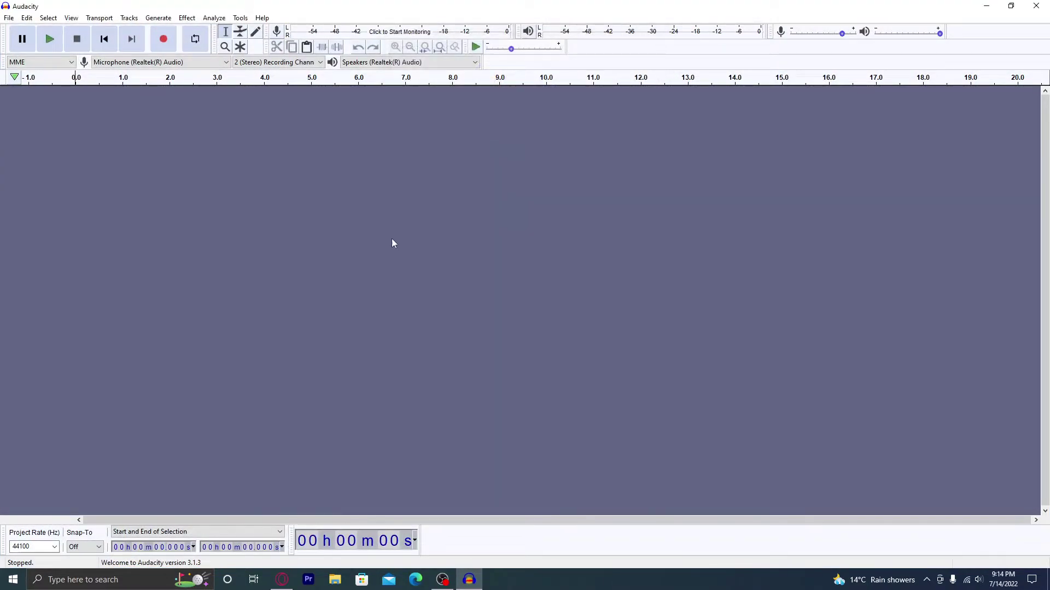
Step: Record a roughly 12-second test voice clip and delete its extra trailing second
{"action": "left_click", "coordinate": [164, 39]}
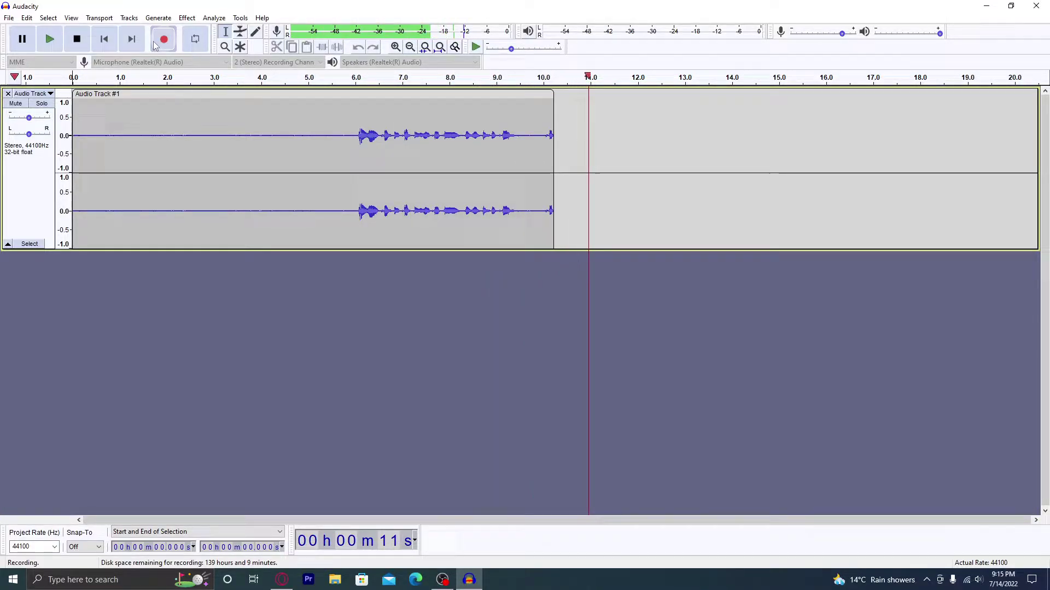
{"action": "key", "text": "space"}
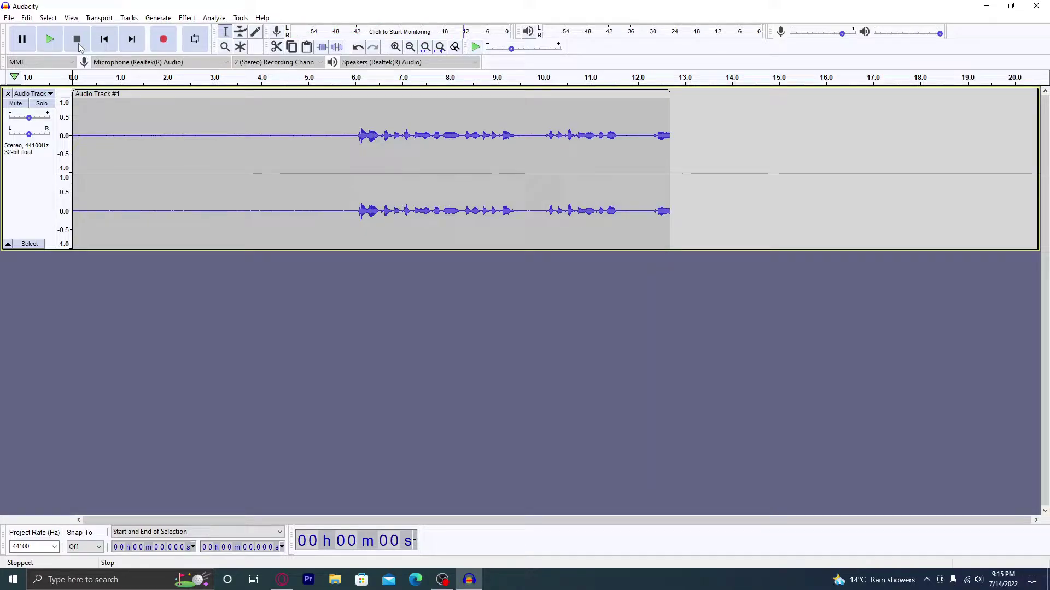
{"action": "left_click_drag", "start_coordinate": [696, 114], "coordinate": [646, 120]}
{"action": "key", "text": "Delete"}
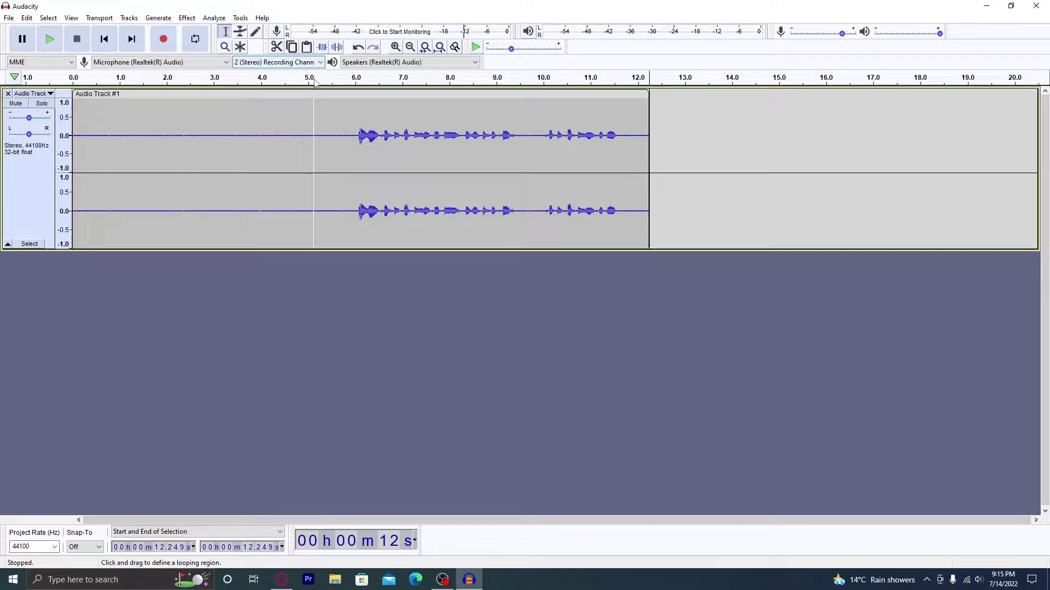
{"action": "left_click", "coordinate": [136, 77]}
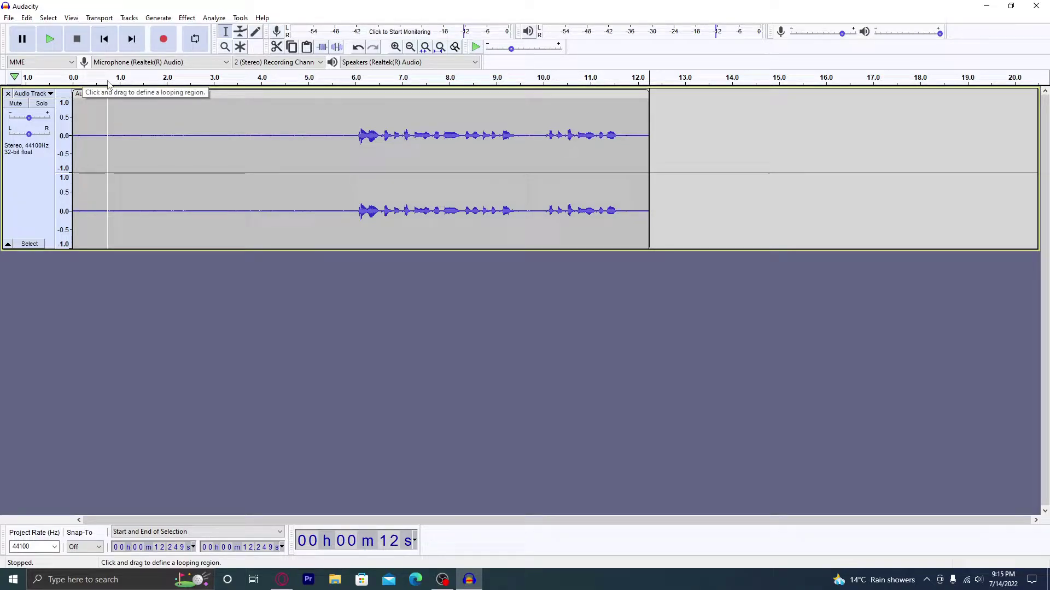
{"action": "left_click", "coordinate": [108, 81]}
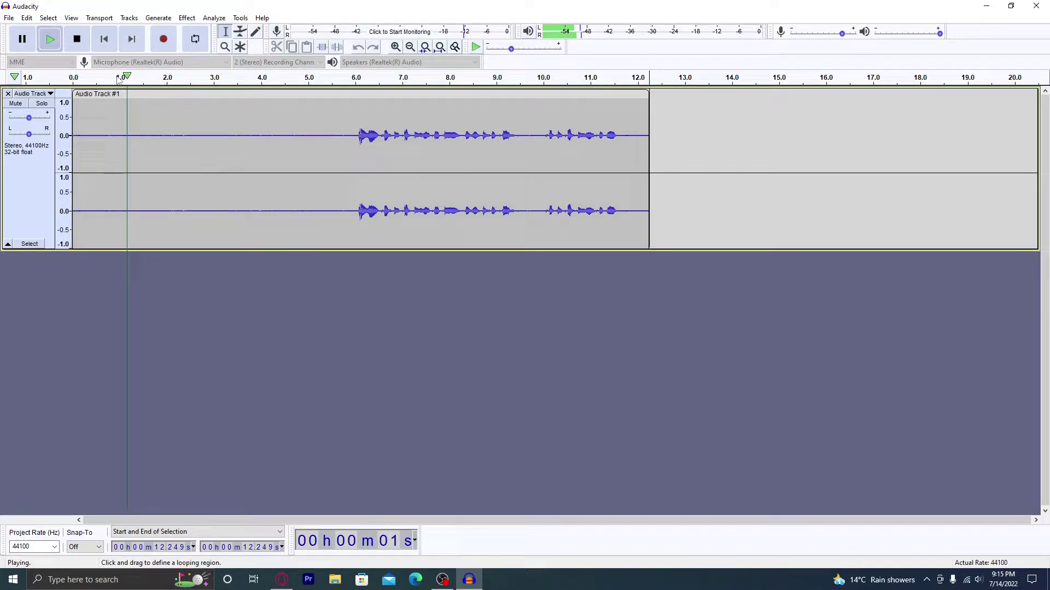
{"action": "key", "text": "space"}
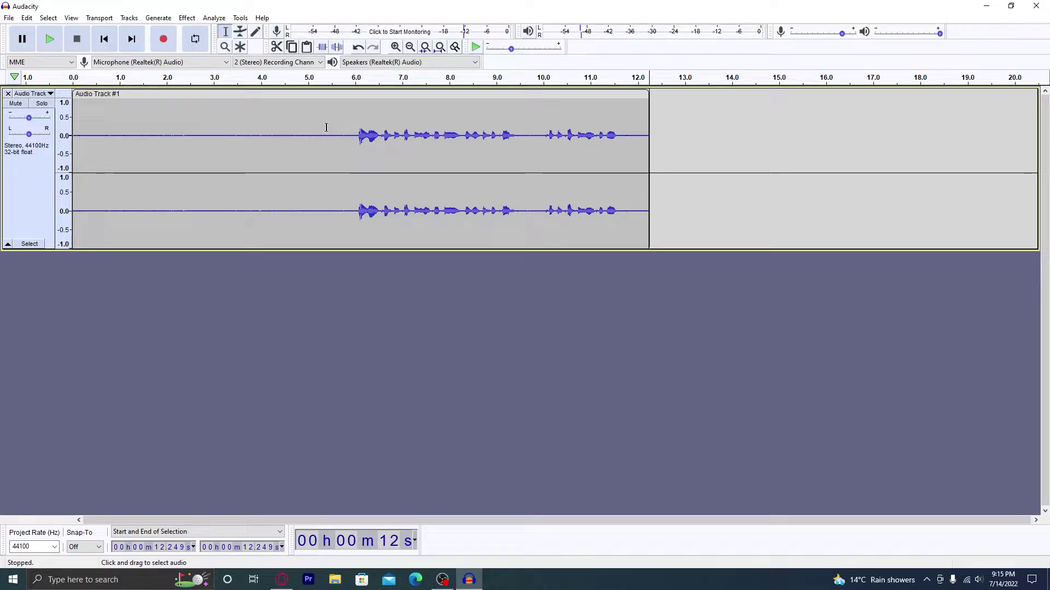
Step: Capture a Noise Reduction noise profile from the silent first 5.28 seconds of the clip
{"action": "left_click_drag", "start_coordinate": [326, 127], "coordinate": [70, 131]}
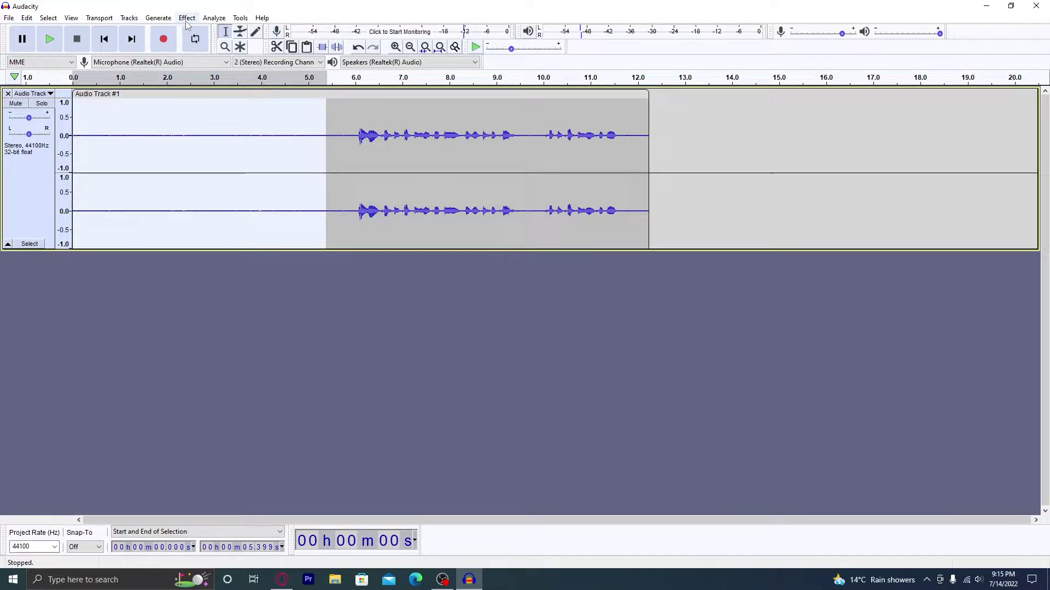
{"action": "left_click", "coordinate": [801, 154]}
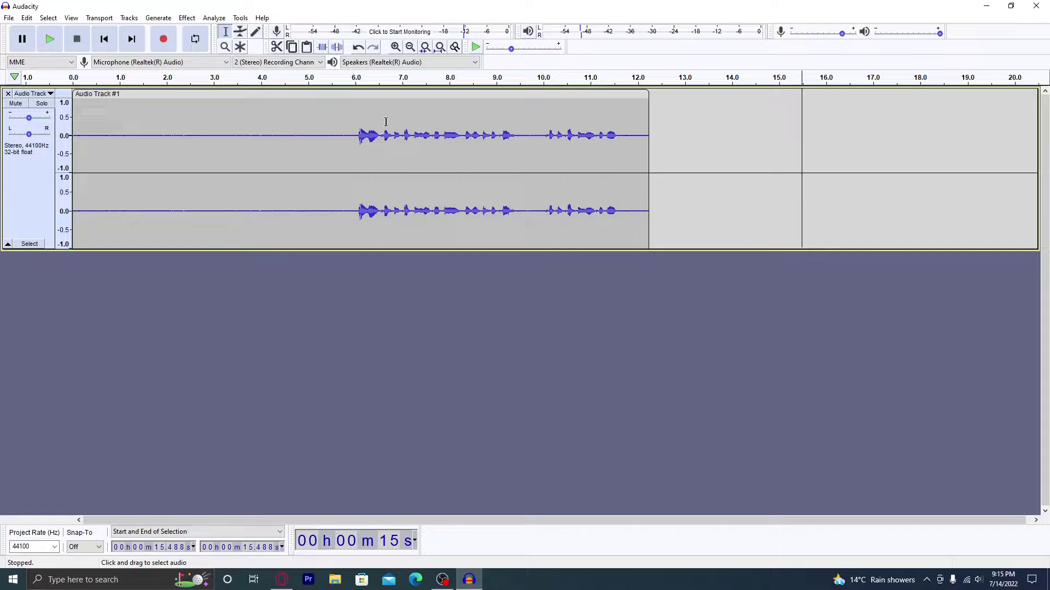
{"action": "left_click_drag", "start_coordinate": [321, 121], "coordinate": [70, 132]}
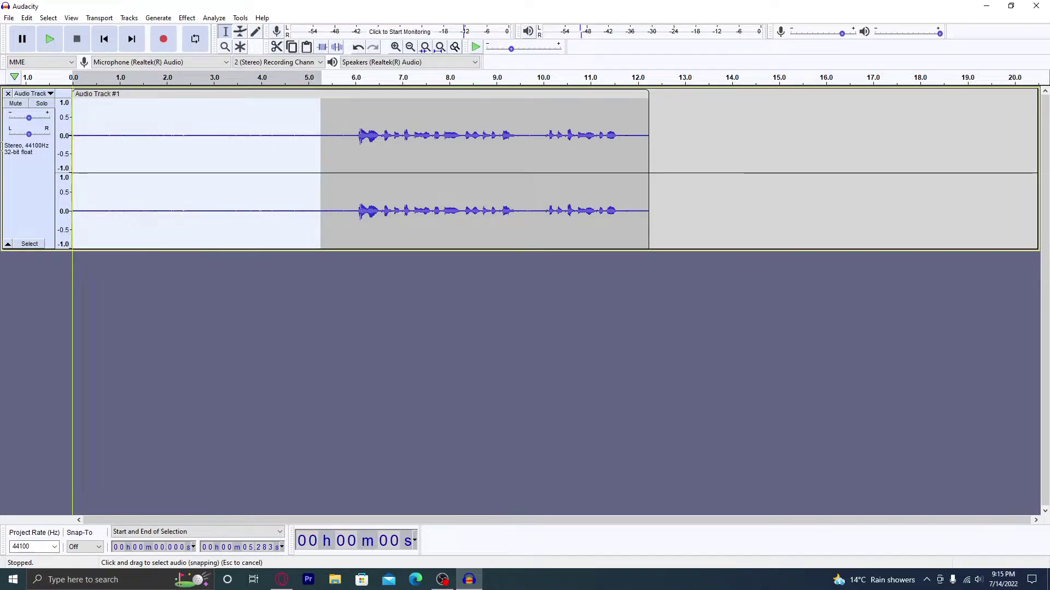
{"action": "left_click", "coordinate": [187, 18]}
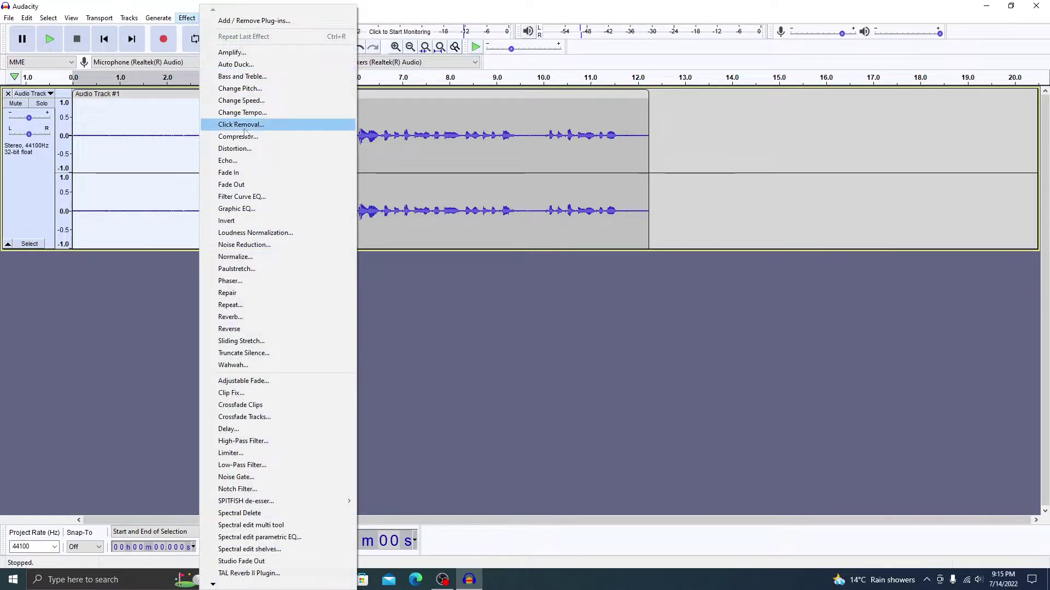
{"action": "left_click", "coordinate": [257, 249]}
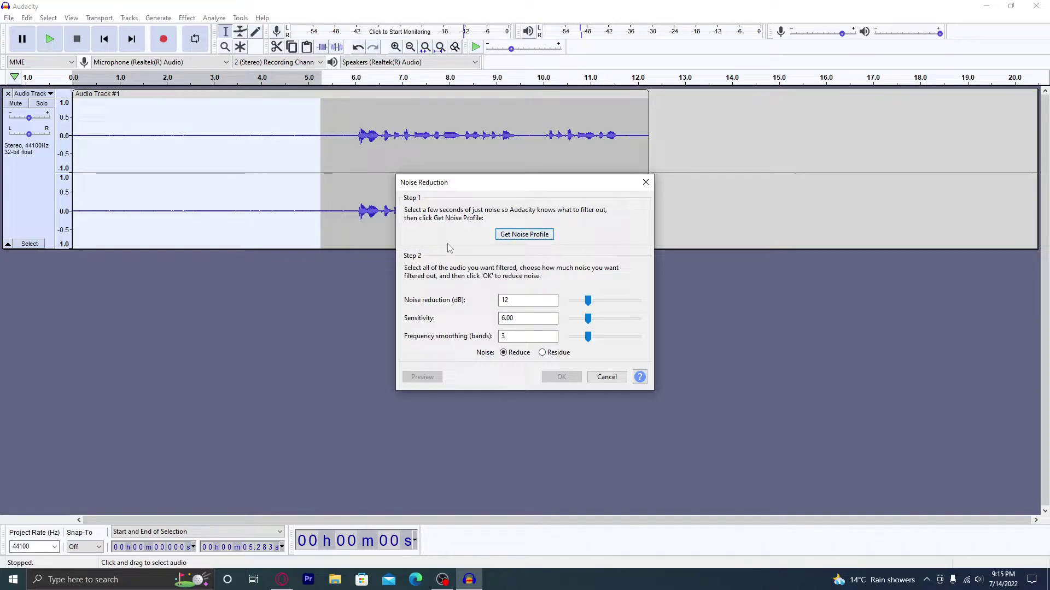
{"action": "left_click_drag", "start_coordinate": [507, 186], "coordinate": [610, 149]}
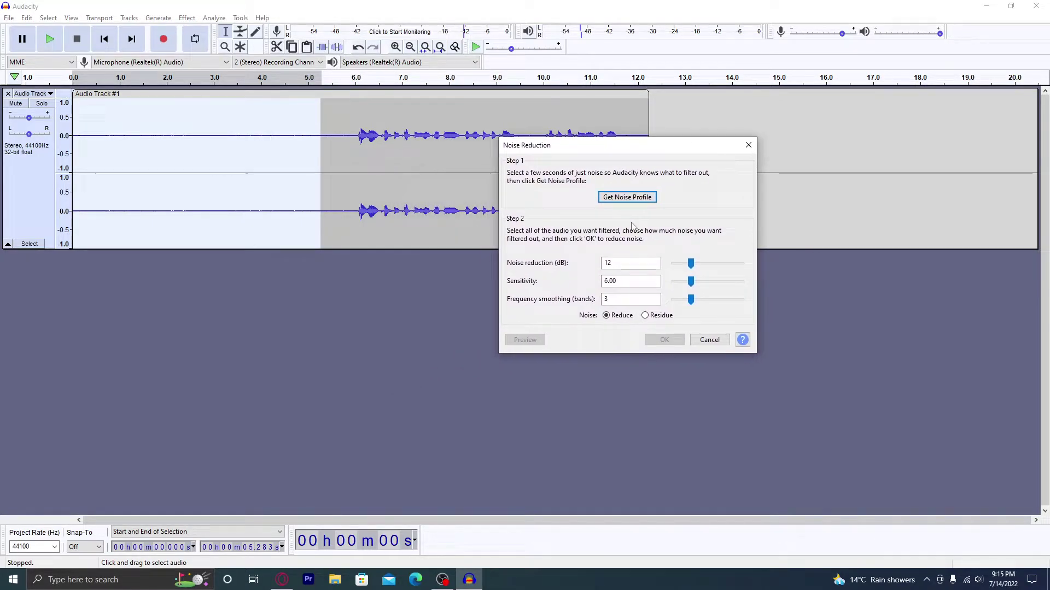
{"action": "left_click", "coordinate": [627, 198]}
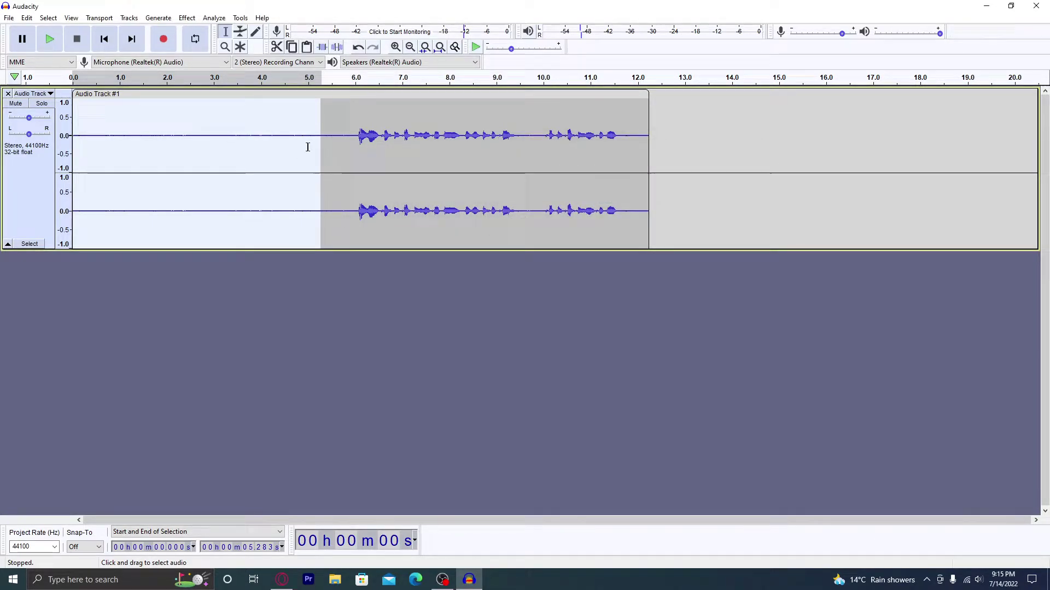
{"action": "left_click", "coordinate": [685, 144]}
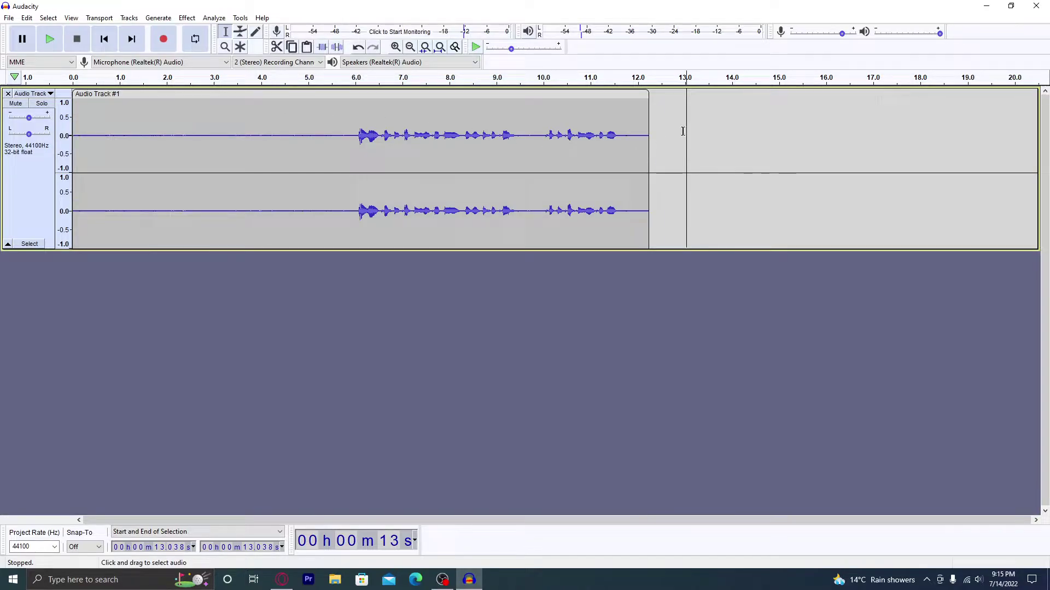
Step: Apply Noise Reduction at 12 dB, sensitivity 6.00, 3 smoothing bands to the whole clip
{"action": "left_click_drag", "start_coordinate": [678, 133], "coordinate": [68, 180]}
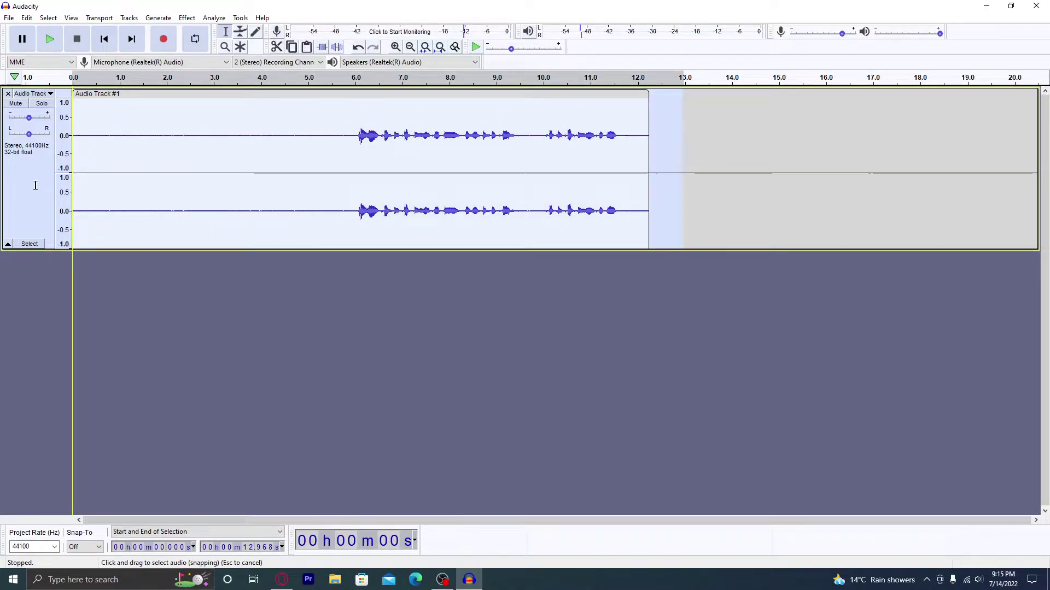
{"action": "left_click", "coordinate": [187, 17]}
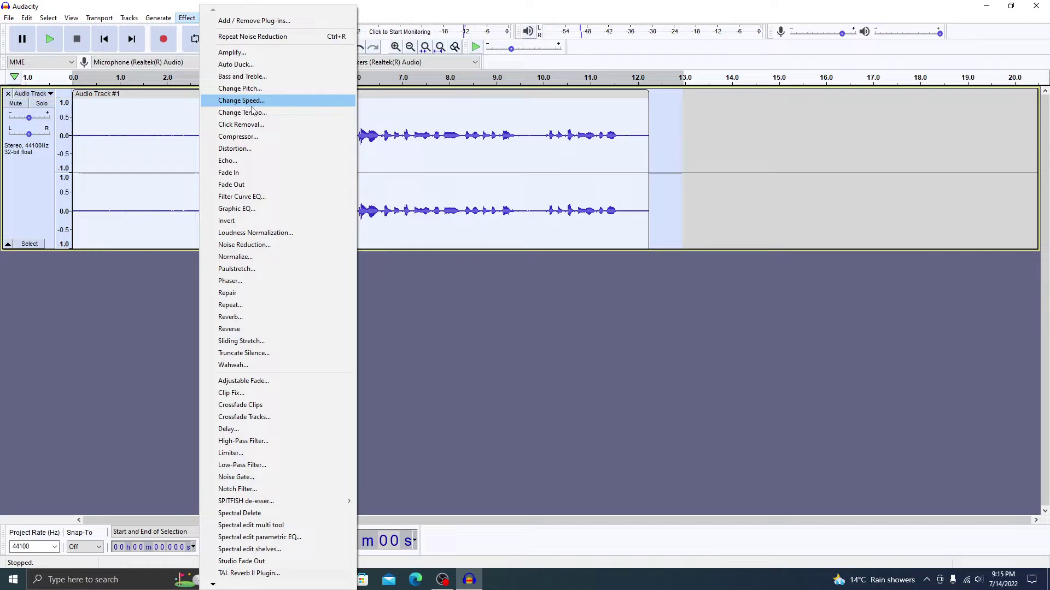
{"action": "left_click", "coordinate": [296, 245]}
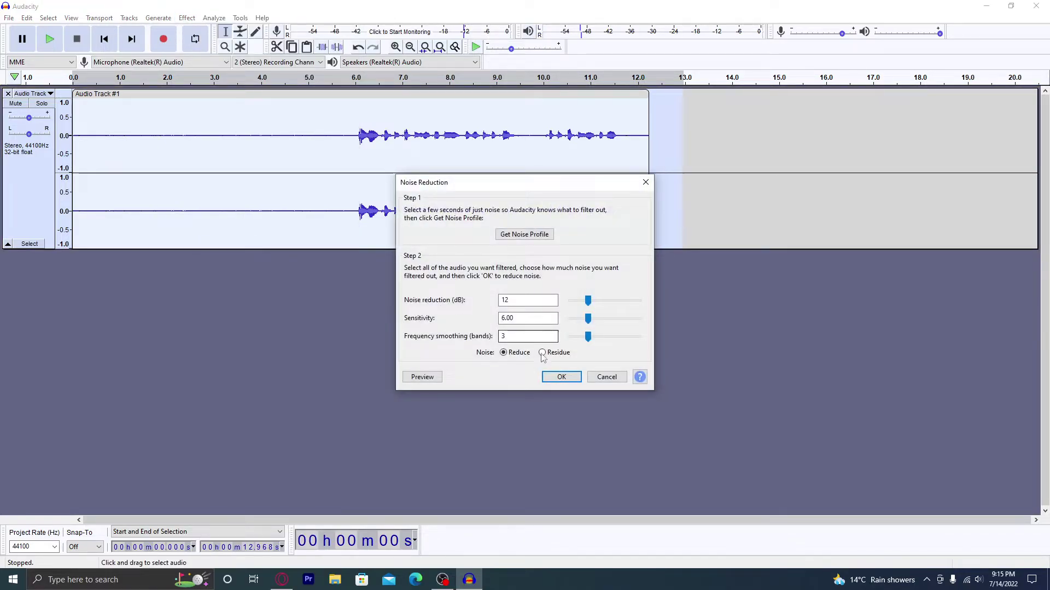
{"action": "left_click", "coordinate": [561, 378]}
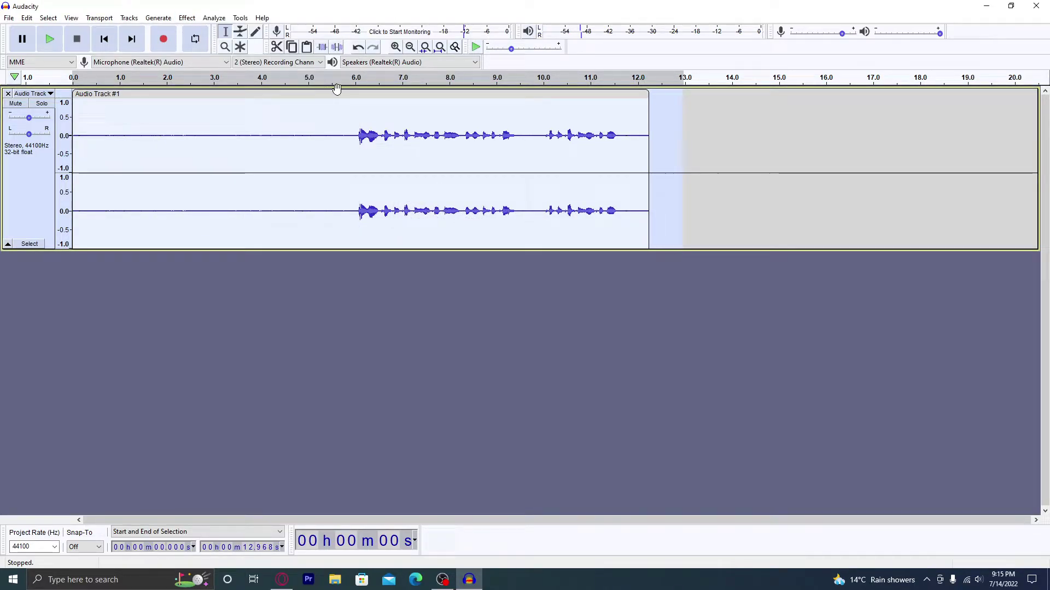
{"action": "left_click", "coordinate": [742, 137]}
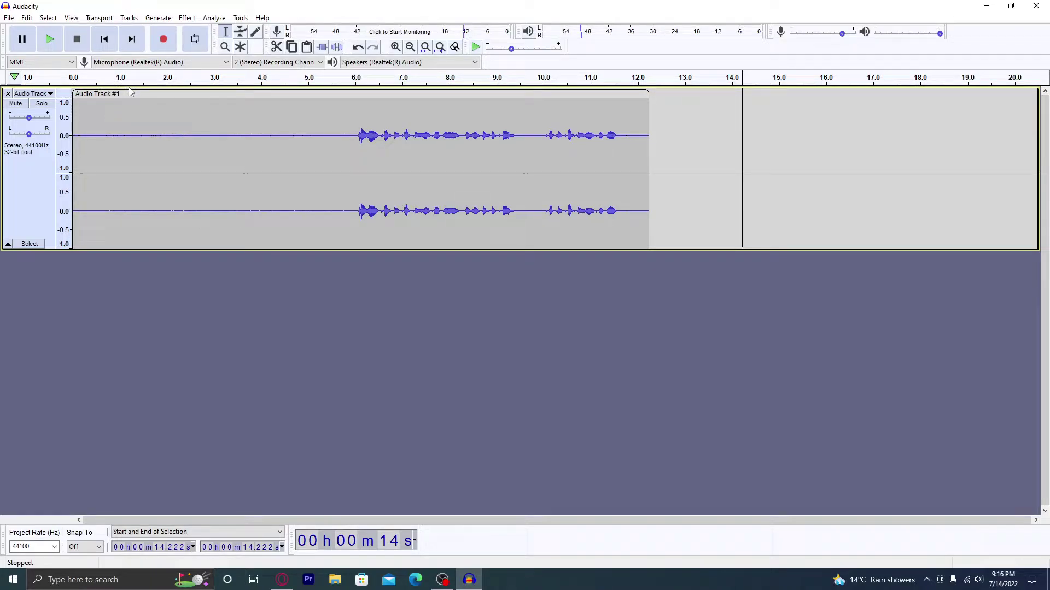
{"action": "left_click", "coordinate": [100, 78]}
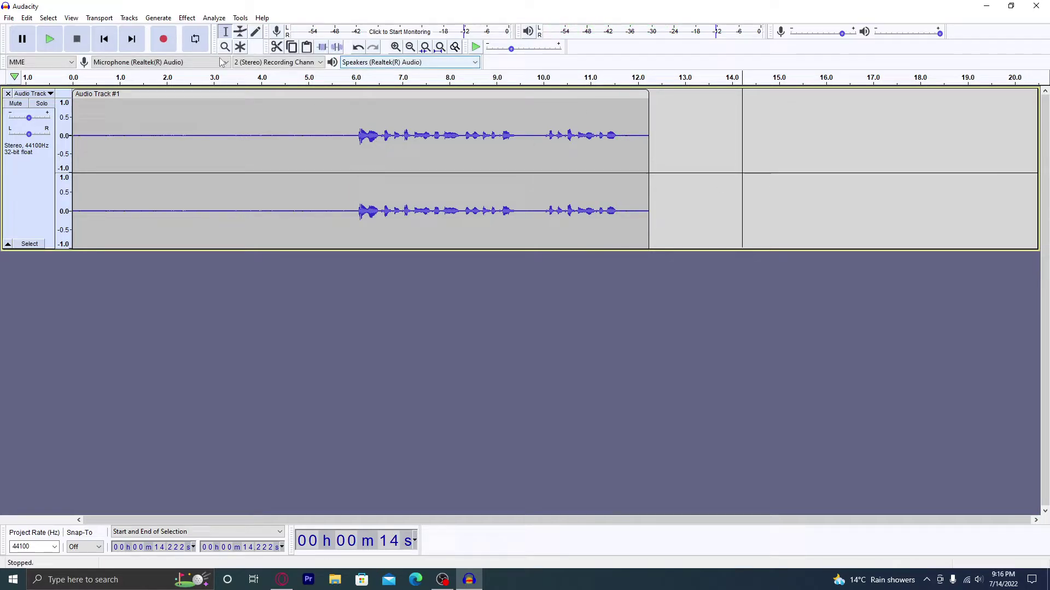
Step: Select the speech from about 5.3 s to 13.2 s and apply the Bass Boost Filter Curve EQ preset
{"action": "left_click", "coordinate": [187, 19]}
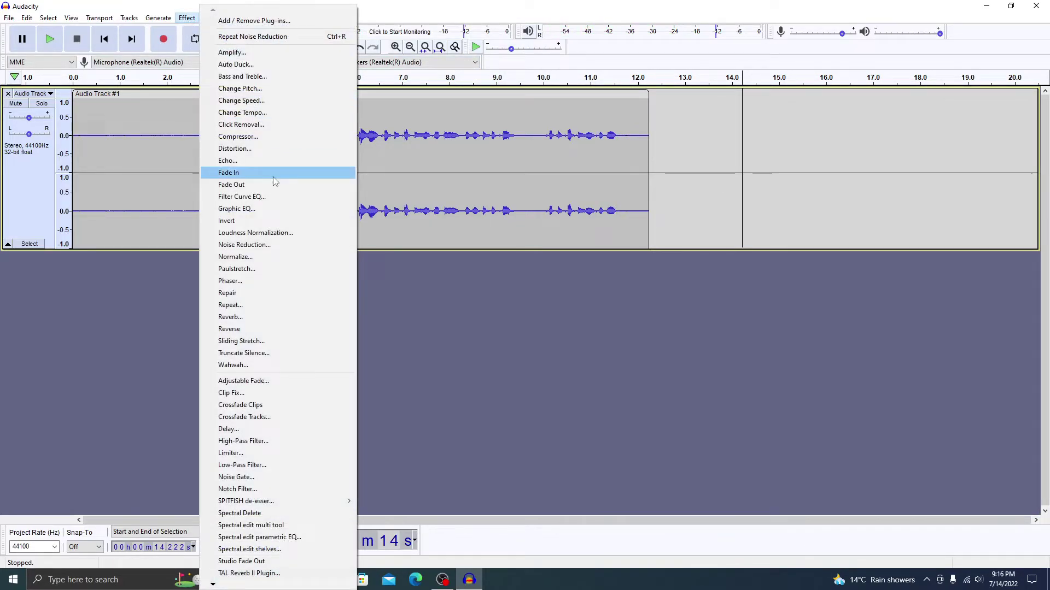
{"action": "left_click", "coordinate": [716, 182]}
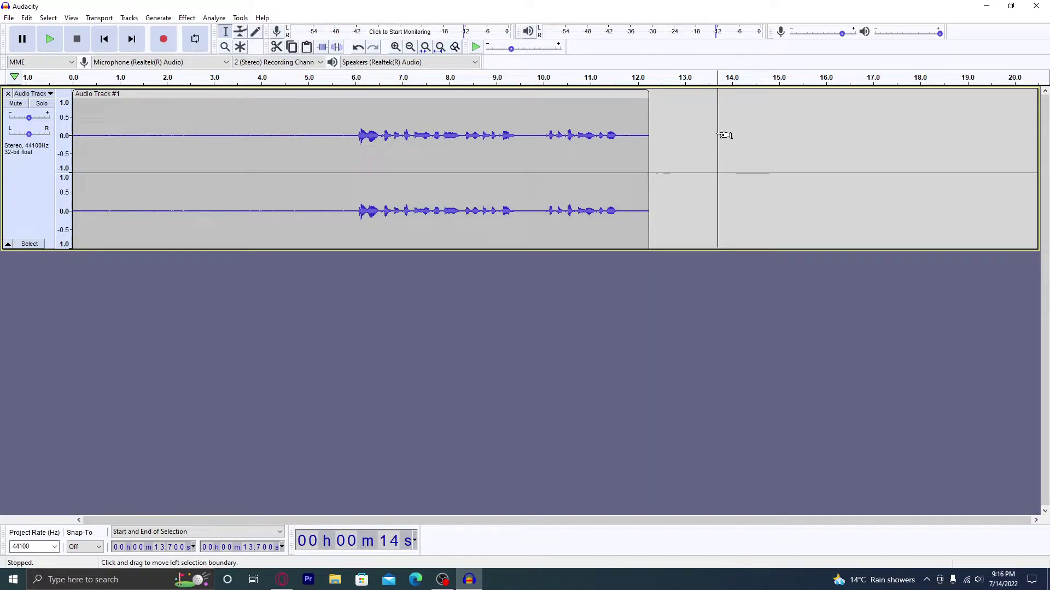
{"action": "left_click_drag", "start_coordinate": [696, 131], "coordinate": [322, 117]}
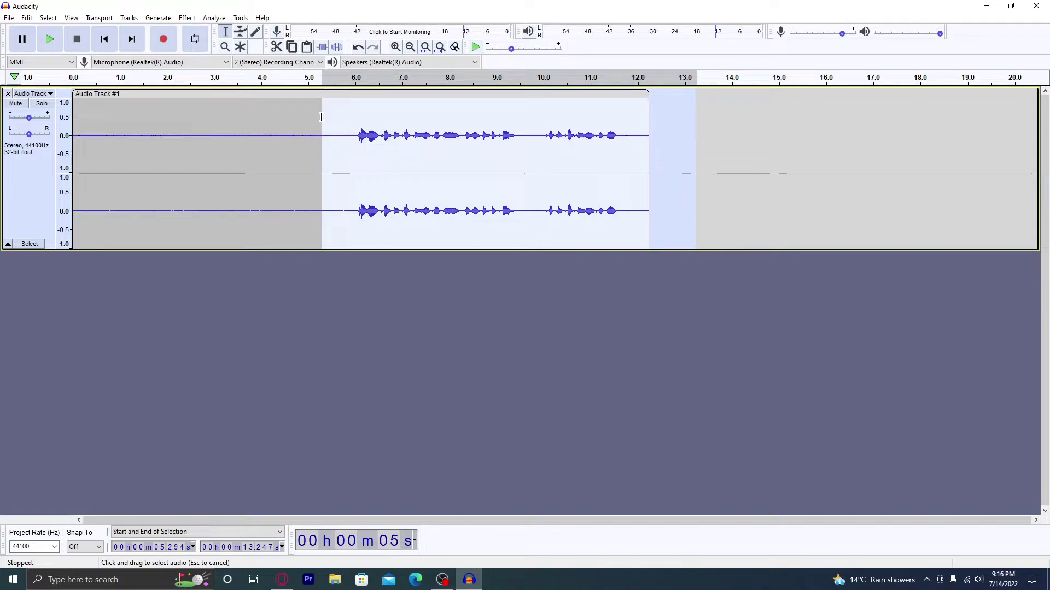
{"action": "left_click", "coordinate": [187, 17]}
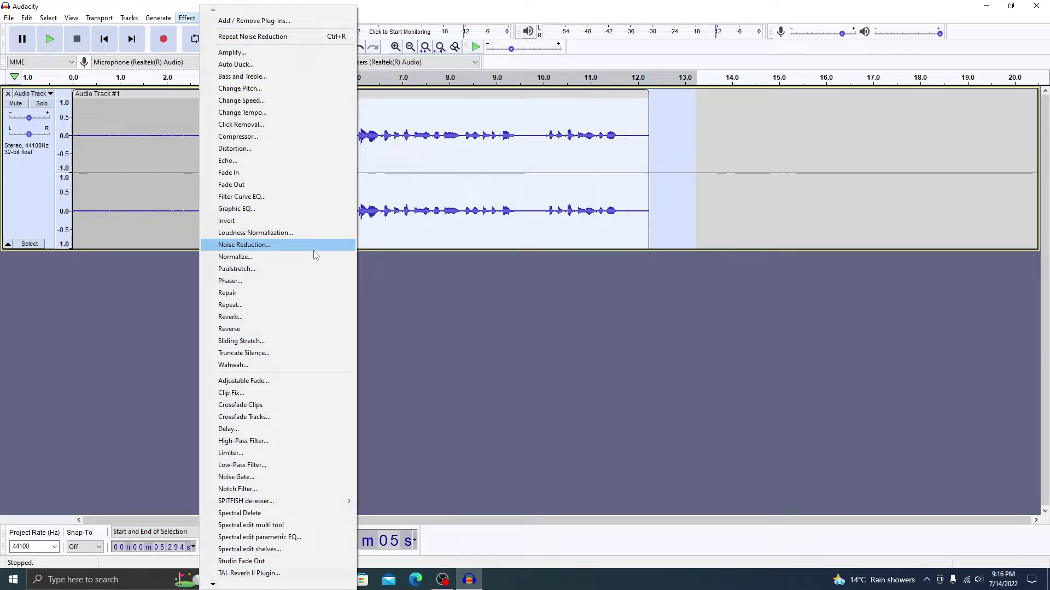
{"action": "left_click", "coordinate": [286, 200]}
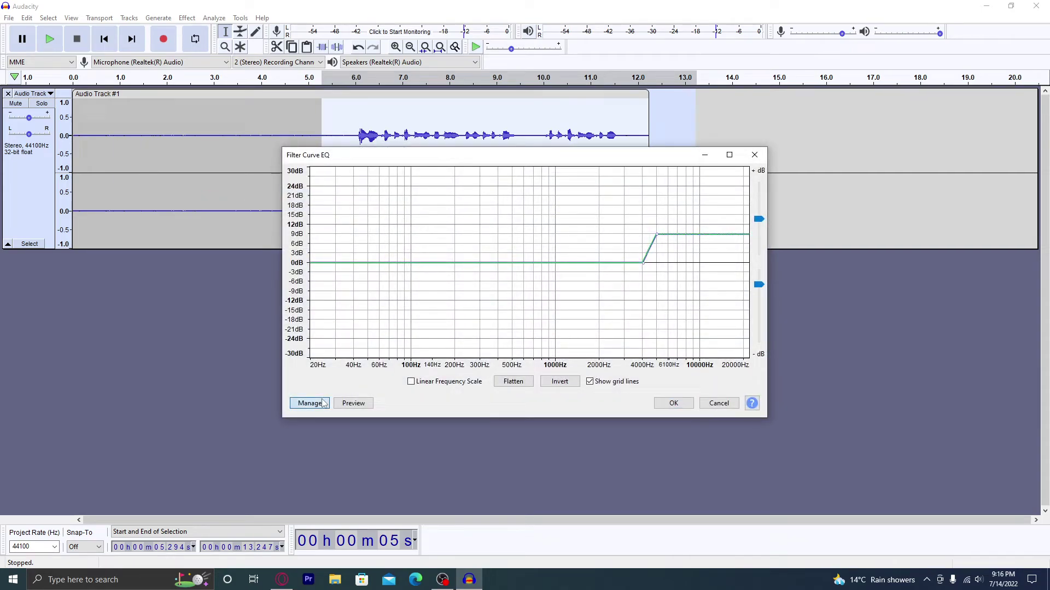
{"action": "left_click", "coordinate": [323, 403]}
{"action": "mouse_move", "coordinate": [340, 462]}
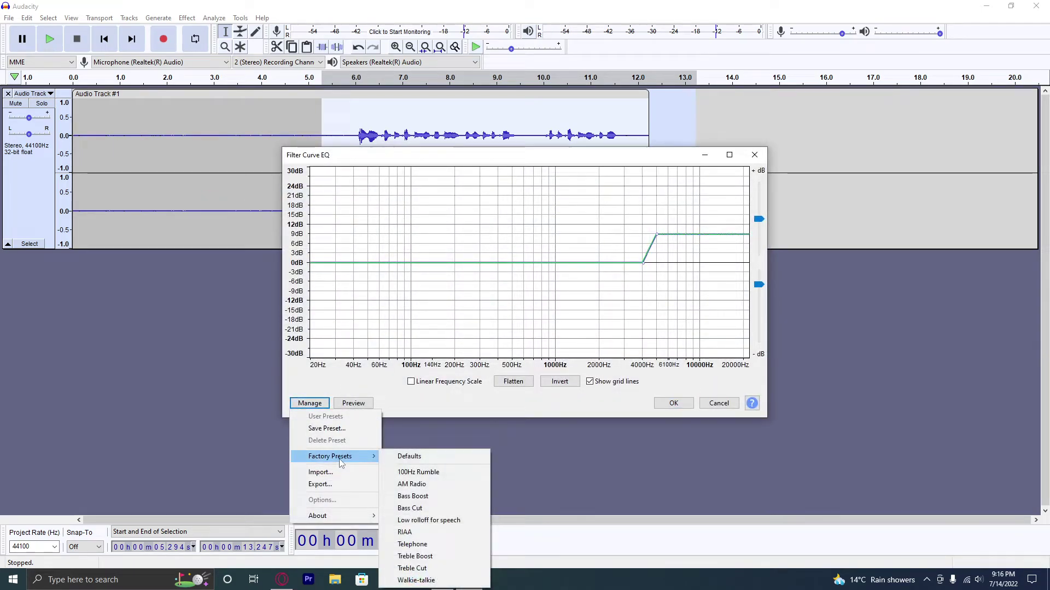
{"action": "left_click", "coordinate": [422, 496]}
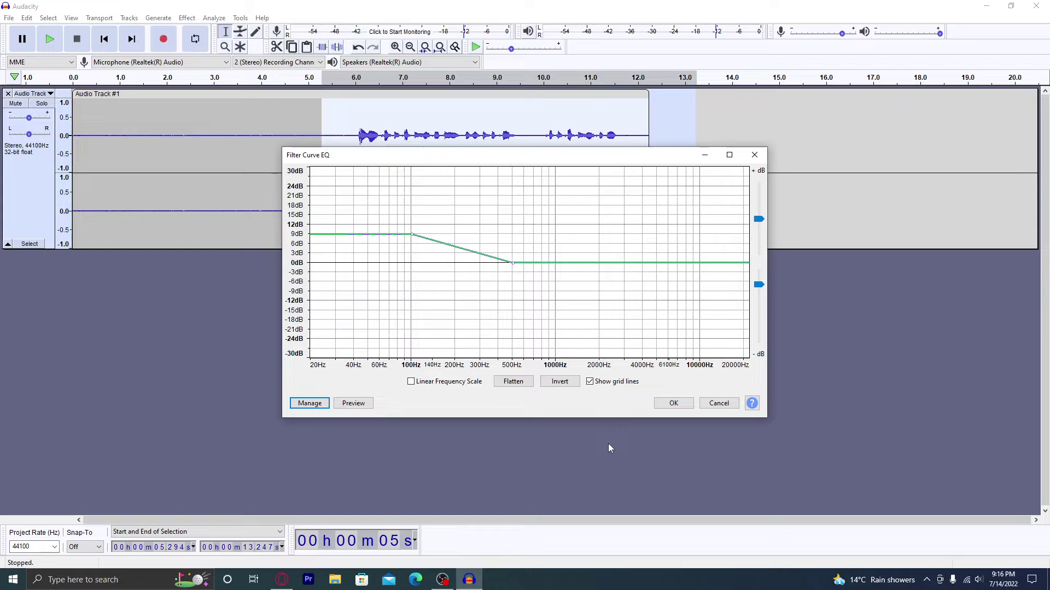
{"action": "left_click", "coordinate": [673, 404]}
Step: Apply the Low rolloff for speech Filter Curve EQ preset to the selected speech
{"action": "left_click", "coordinate": [186, 17]}
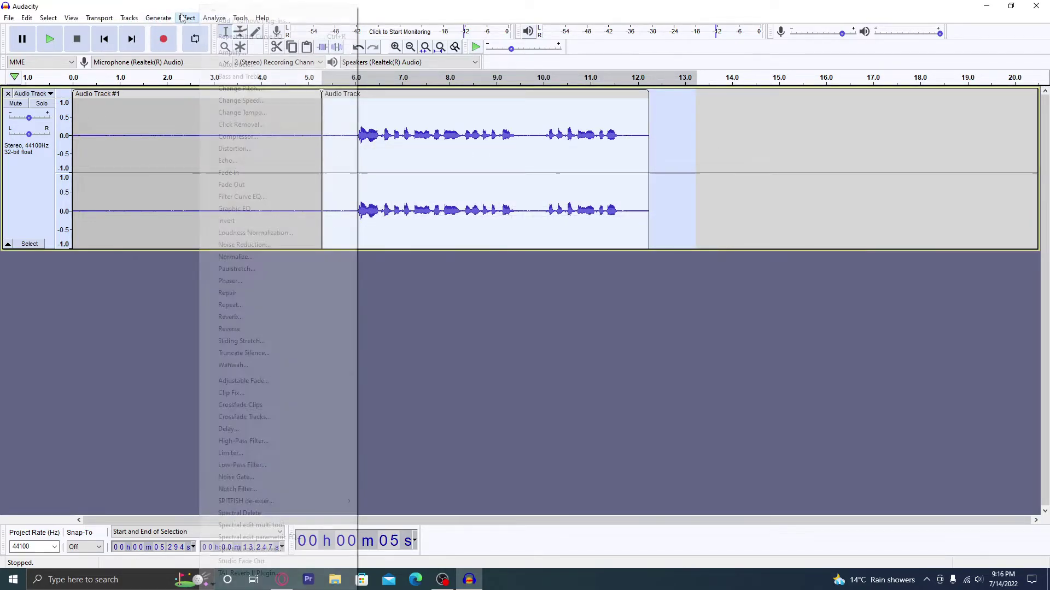
{"action": "left_click", "coordinate": [253, 199]}
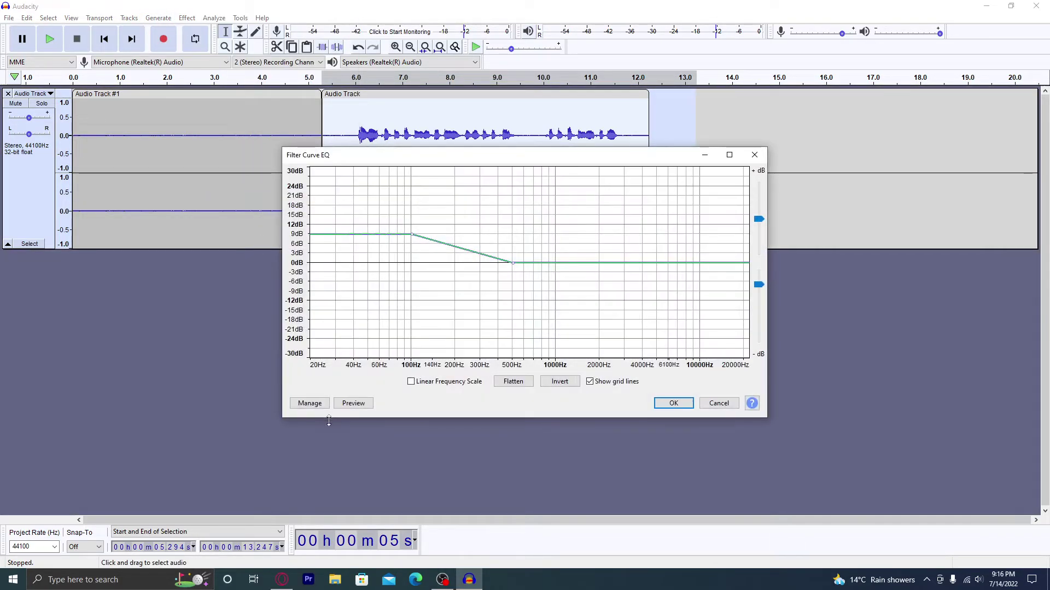
{"action": "left_click", "coordinate": [315, 405]}
{"action": "mouse_move", "coordinate": [350, 456]}
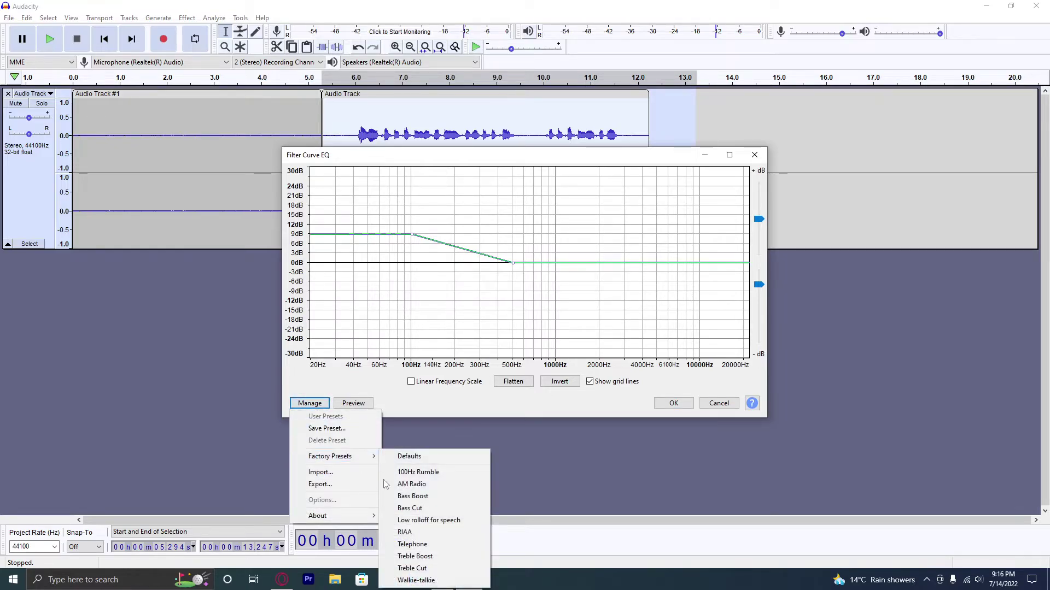
{"action": "left_click", "coordinate": [432, 522]}
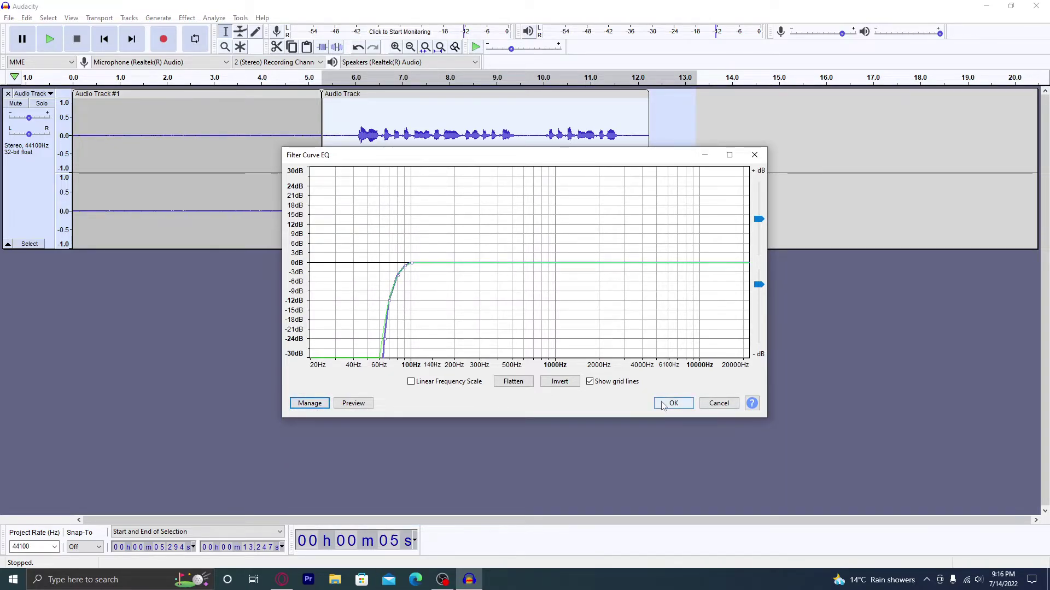
{"action": "left_click", "coordinate": [672, 403]}
Step: Apply the Treble Boost Filter Curve EQ preset to the same selection
{"action": "left_click", "coordinate": [188, 18]}
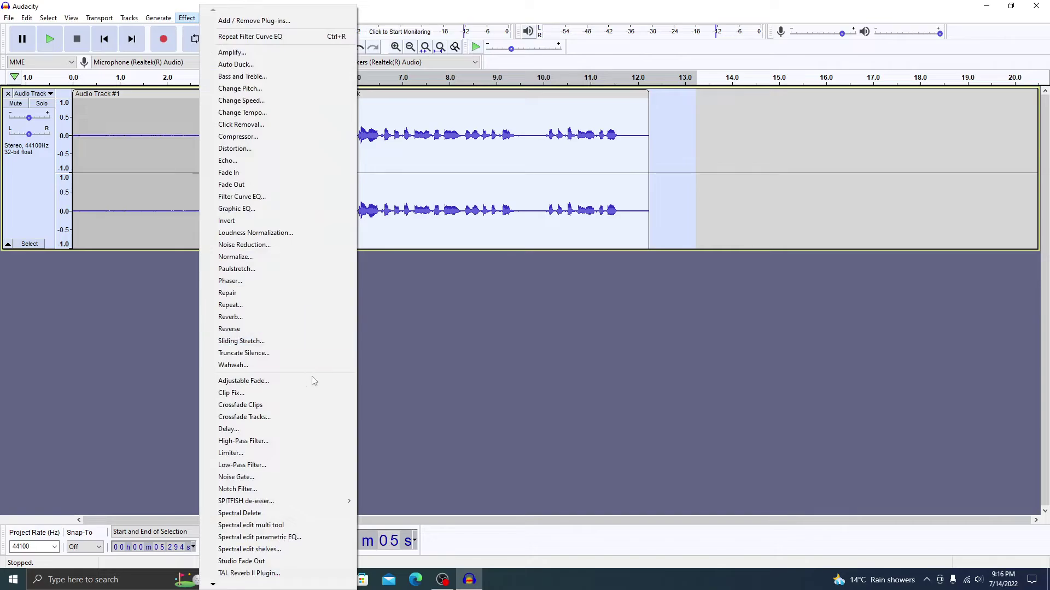
{"action": "left_click", "coordinate": [258, 198]}
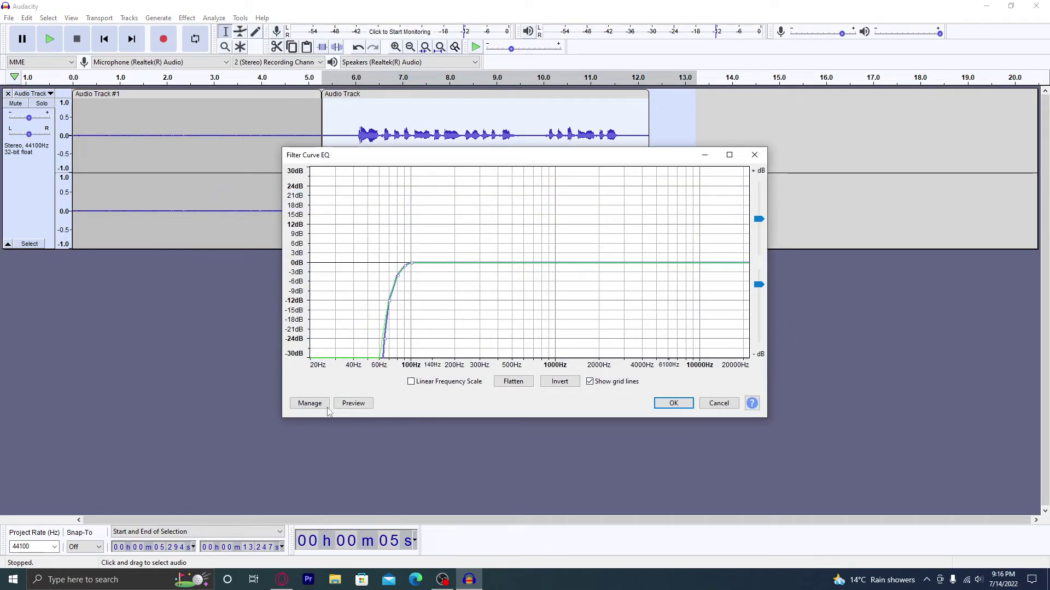
{"action": "left_click", "coordinate": [309, 403]}
{"action": "mouse_move", "coordinate": [367, 462]}
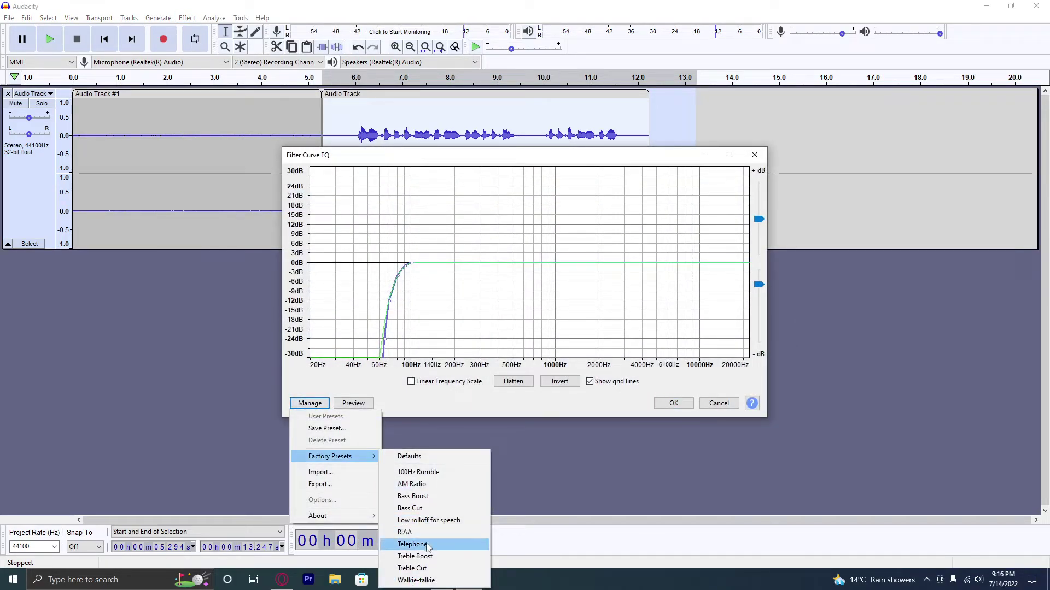
{"action": "left_click", "coordinate": [414, 556]}
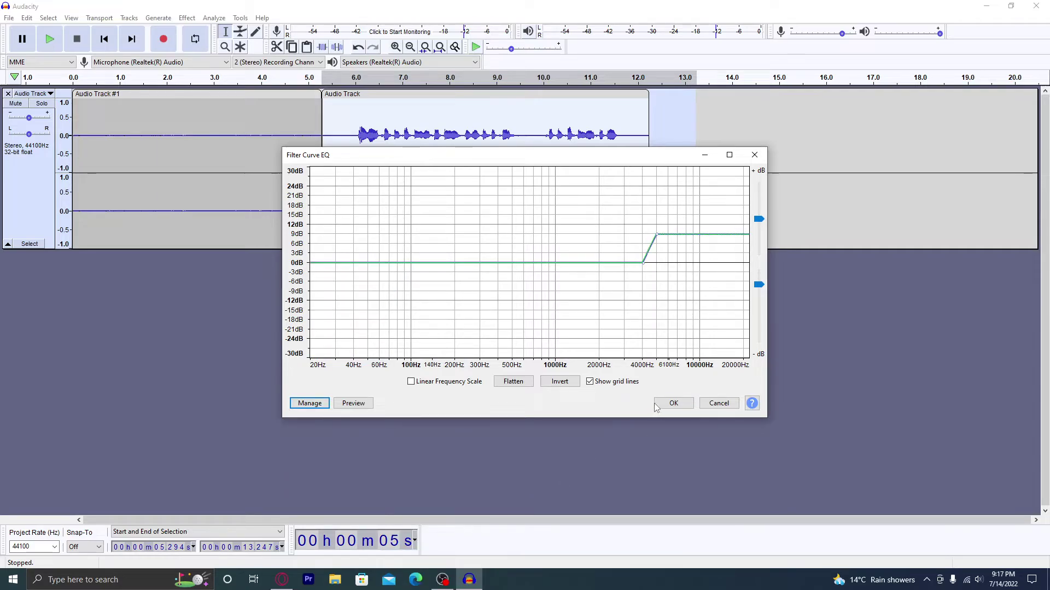
{"action": "left_click", "coordinate": [673, 404]}
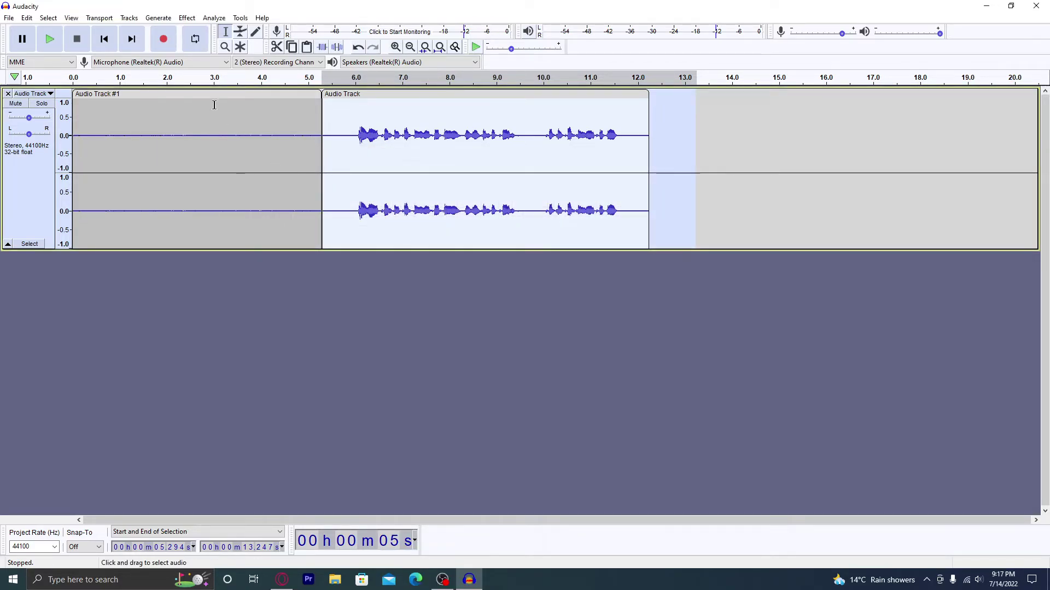
{"action": "left_click", "coordinate": [218, 79]}
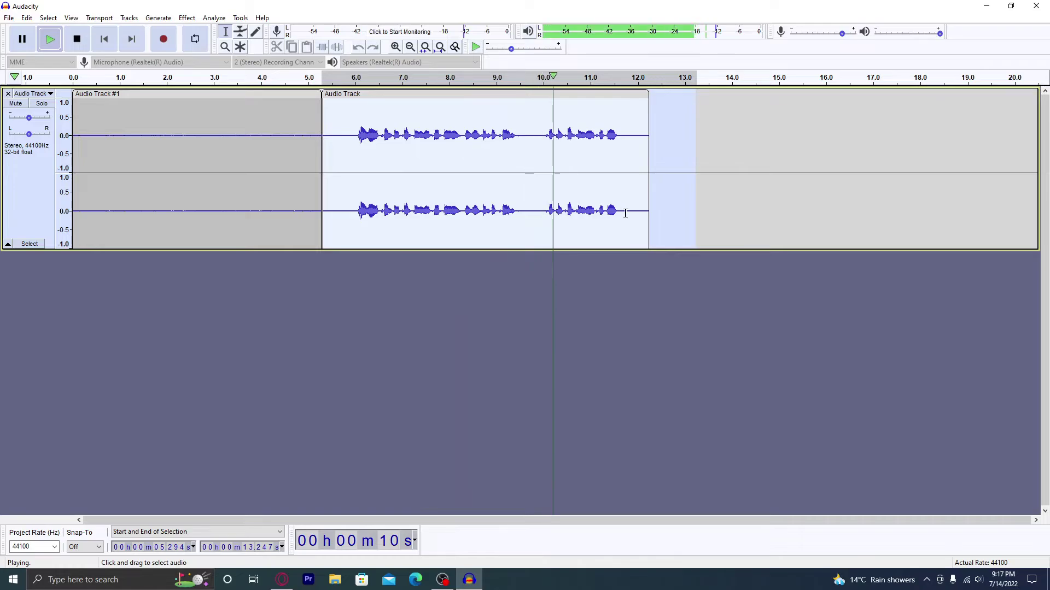
{"action": "key", "text": "space"}
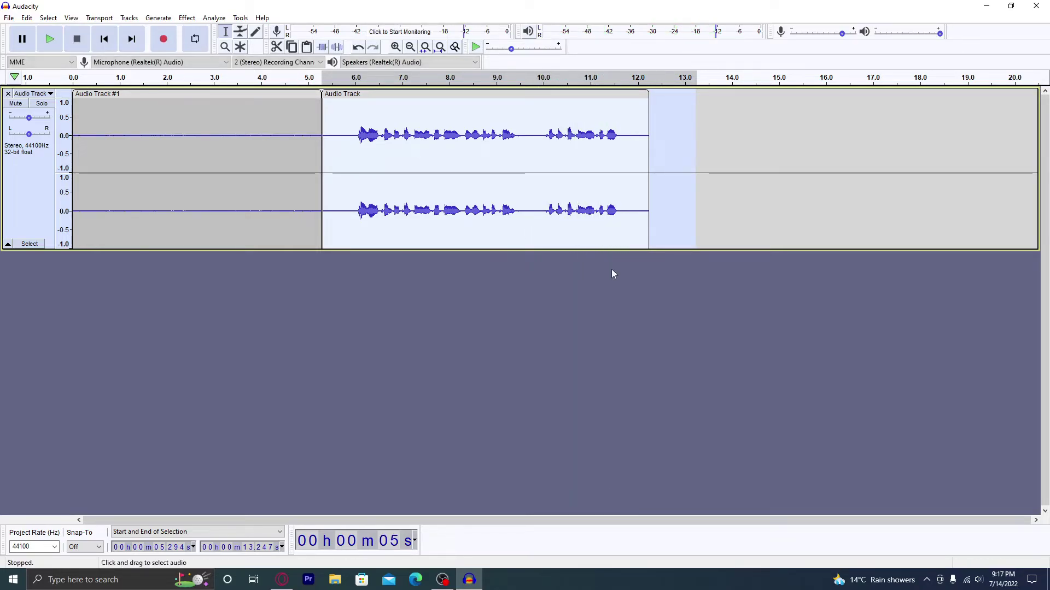
Step: Apply a Hard Limit Limiter at -3 dB to the audio from about 5.5 s to 13.9 s
{"action": "left_click", "coordinate": [185, 18]}
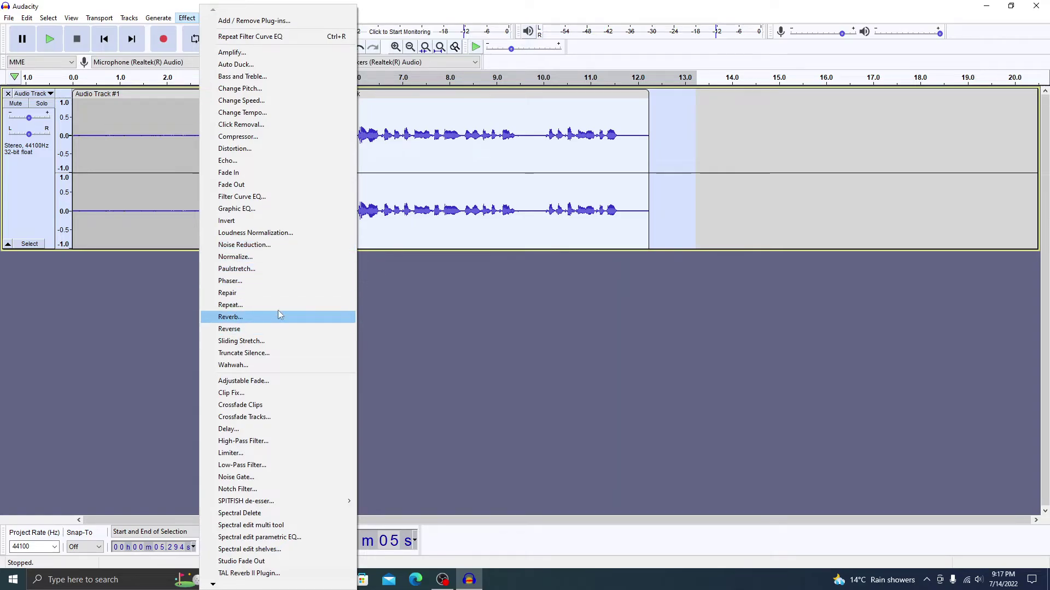
{"action": "left_click", "coordinate": [458, 347]}
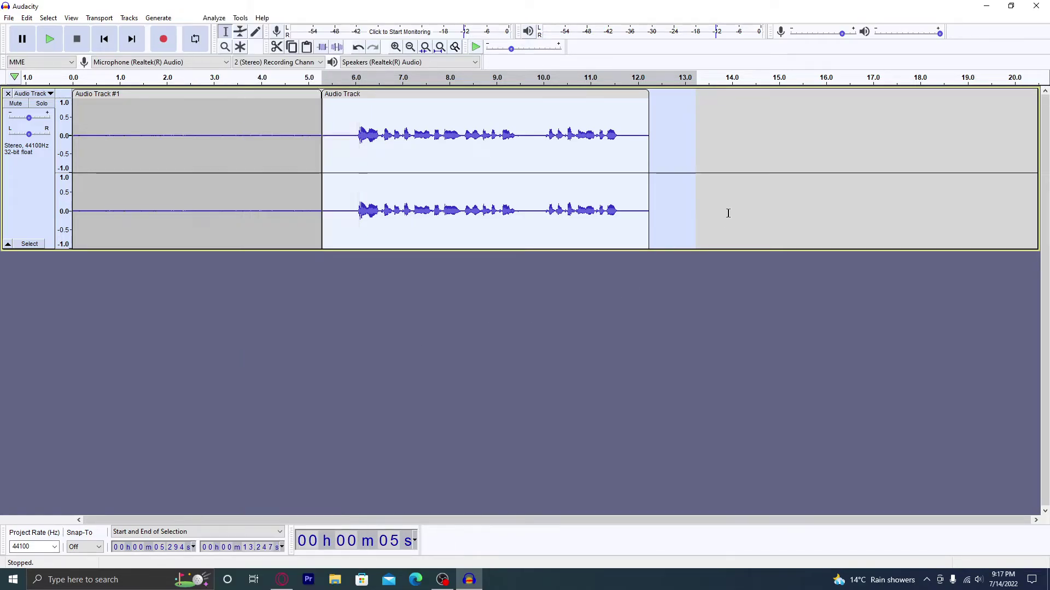
{"action": "left_click_drag", "start_coordinate": [729, 191], "coordinate": [322, 171]}
{"action": "left_click", "coordinate": [186, 20]}
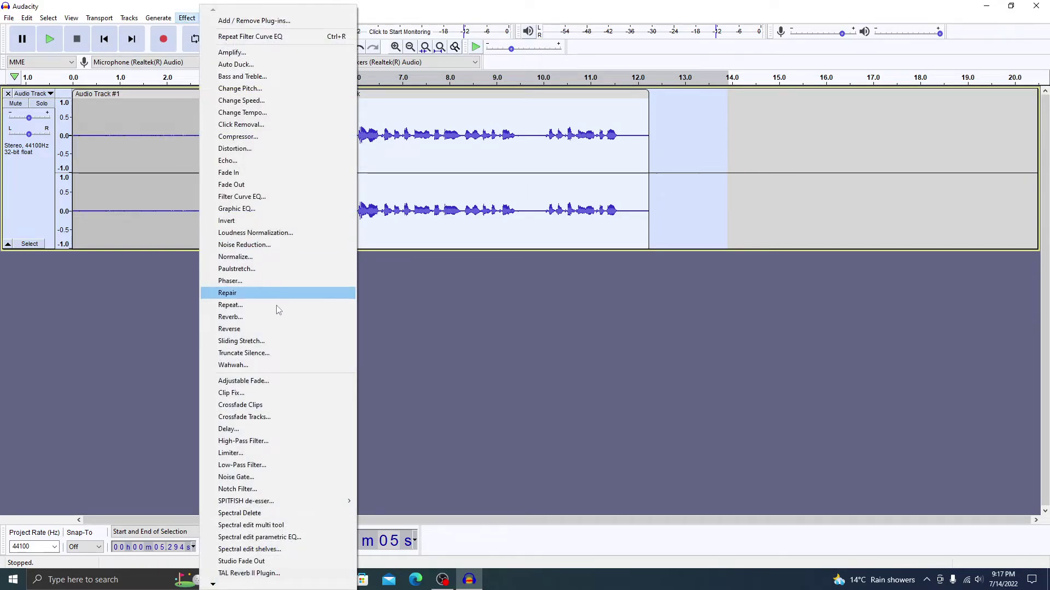
{"action": "left_click", "coordinate": [316, 451]}
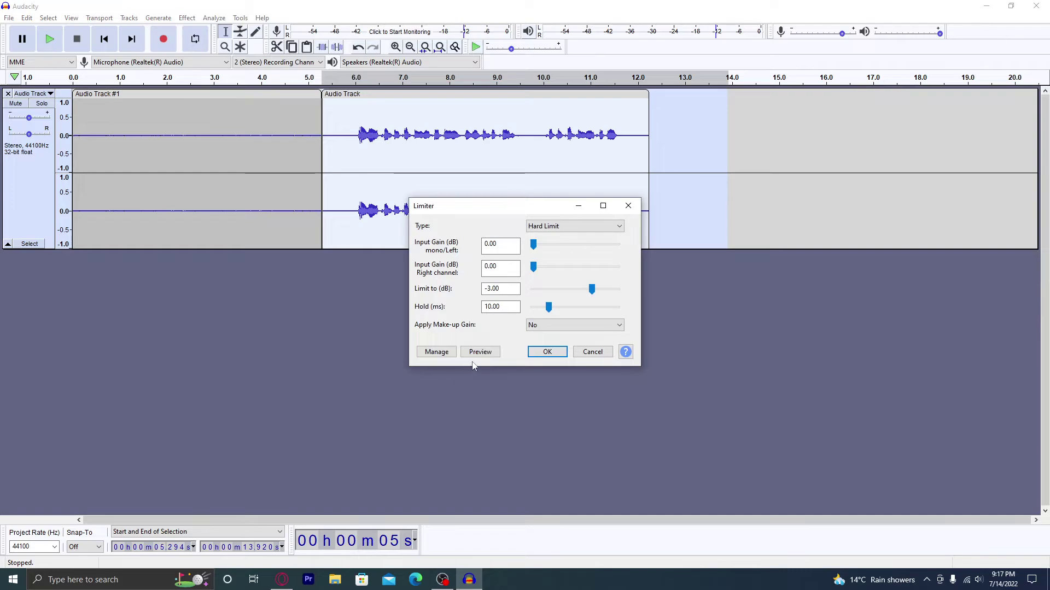
{"action": "left_click", "coordinate": [566, 226]}
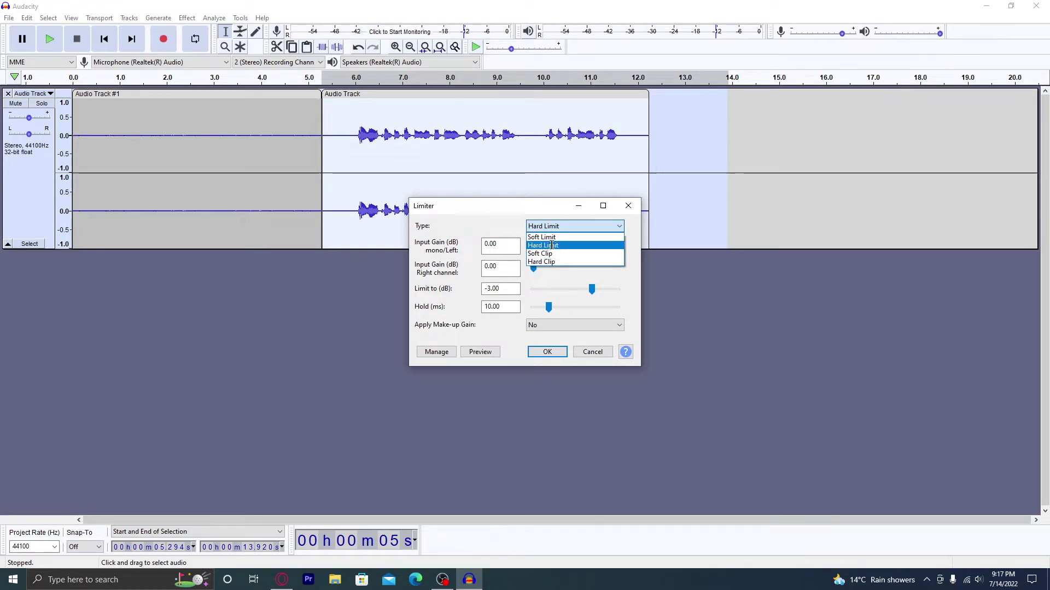
{"action": "left_click", "coordinate": [552, 245]}
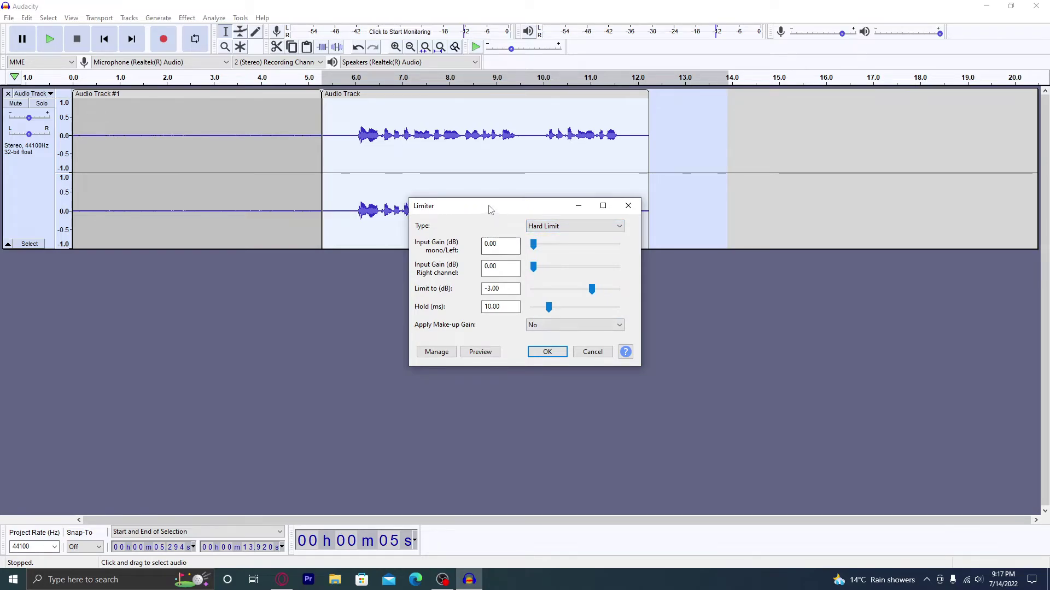
{"action": "left_click_drag", "start_coordinate": [501, 207], "coordinate": [202, 140]}
{"action": "left_click", "coordinate": [244, 281]}
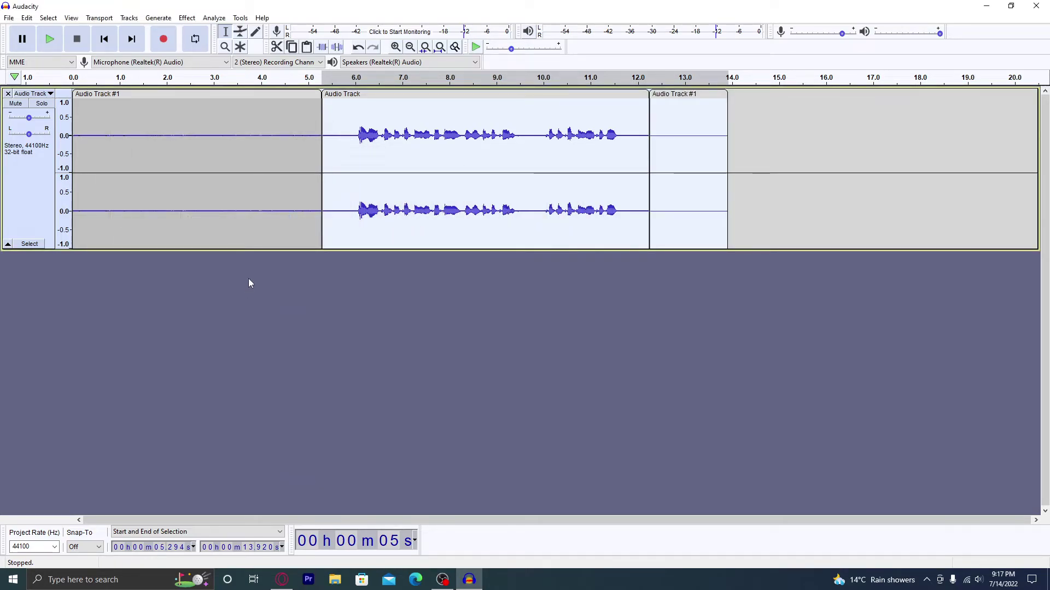
{"action": "left_click", "coordinate": [101, 81]}
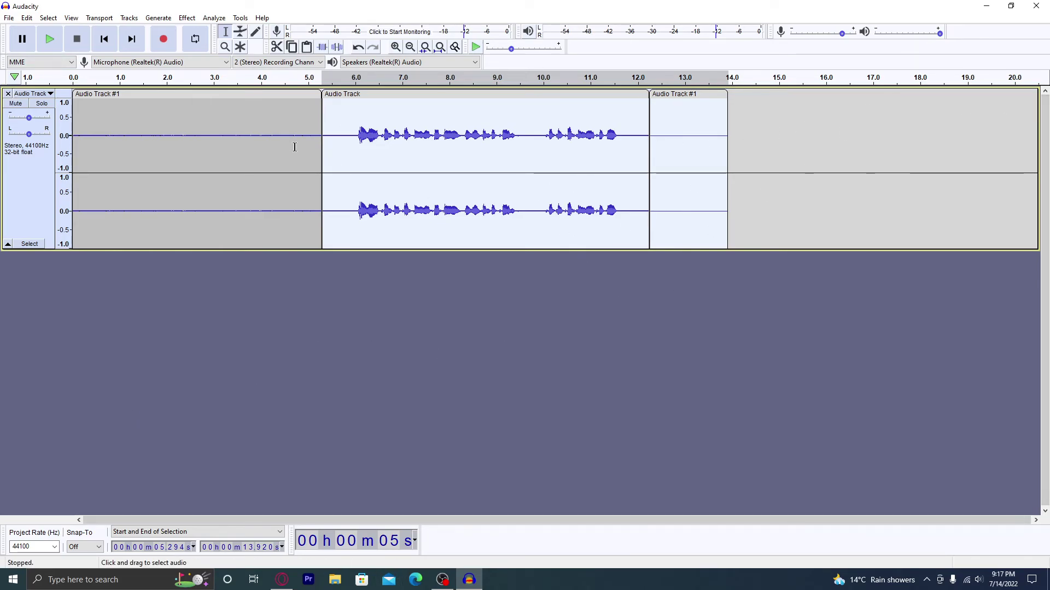
Step: Select the entire recorded clip and delete it, leaving an empty stereo track
{"action": "left_click_drag", "start_coordinate": [818, 162], "coordinate": [12, 151]}
{"action": "key", "text": "Delete"}
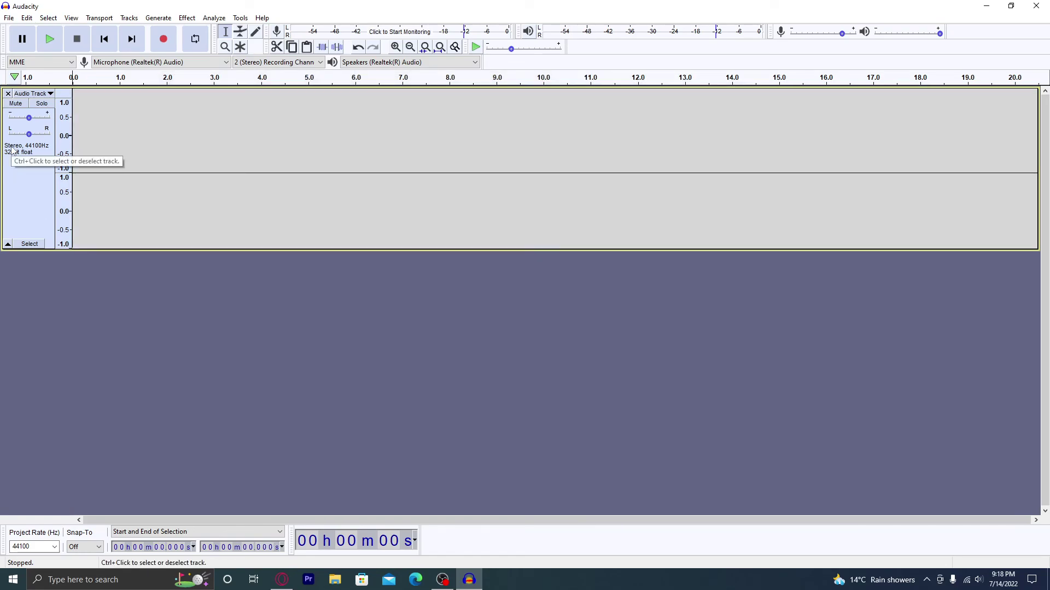